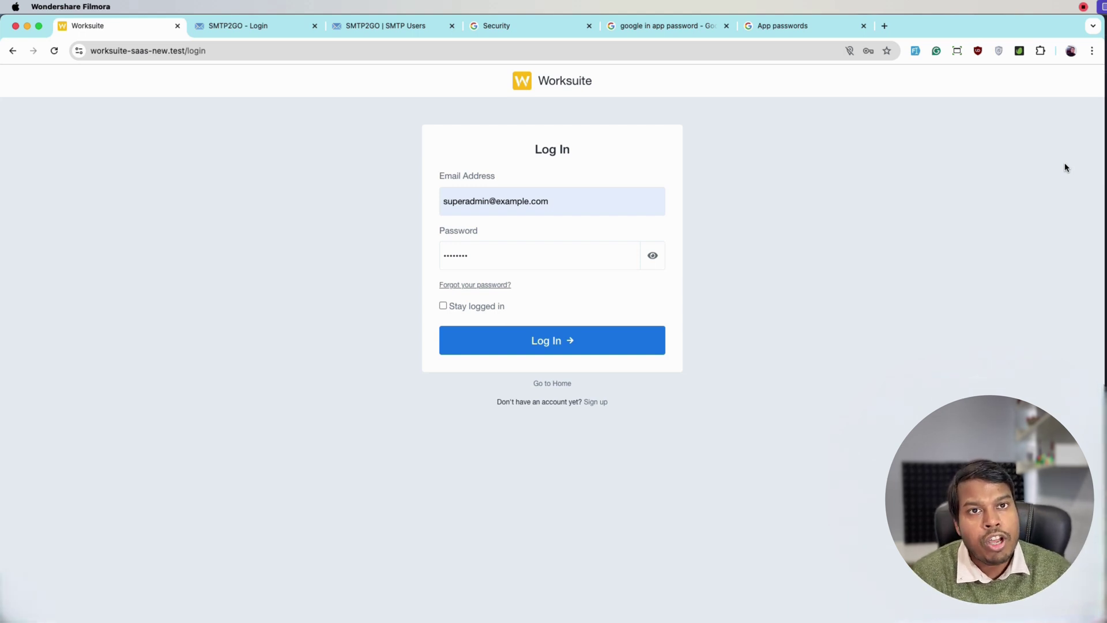
# Step: Log in to Worksuite with the prefilled super admin credentials and dismiss Chrome's password prompt
pyautogui.click(963, 229)
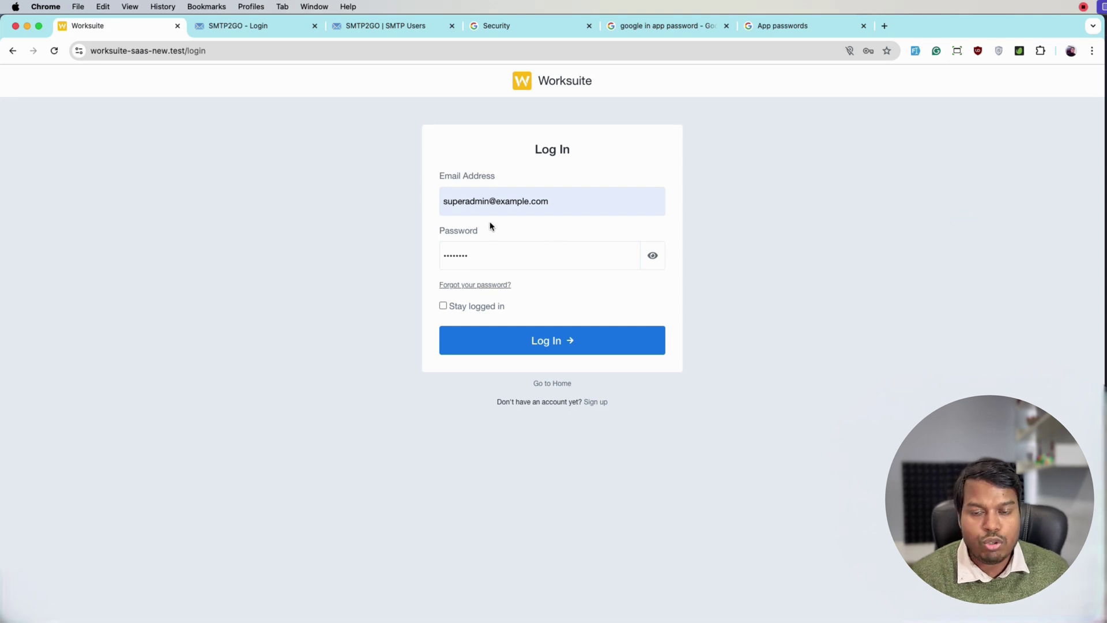
pyautogui.click(573, 350)
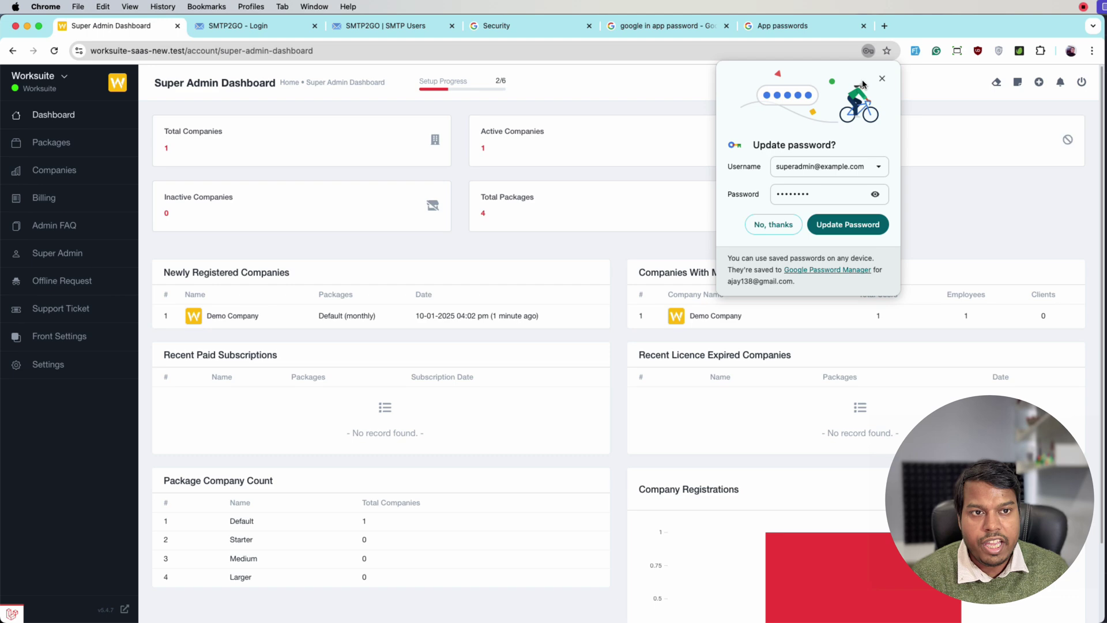
pyautogui.click(877, 79)
# Step: Go to Settings > Notification Settings and review the SMTP form (smtp.gmail.com, port 465, ssl)
pyautogui.click(121, 363)
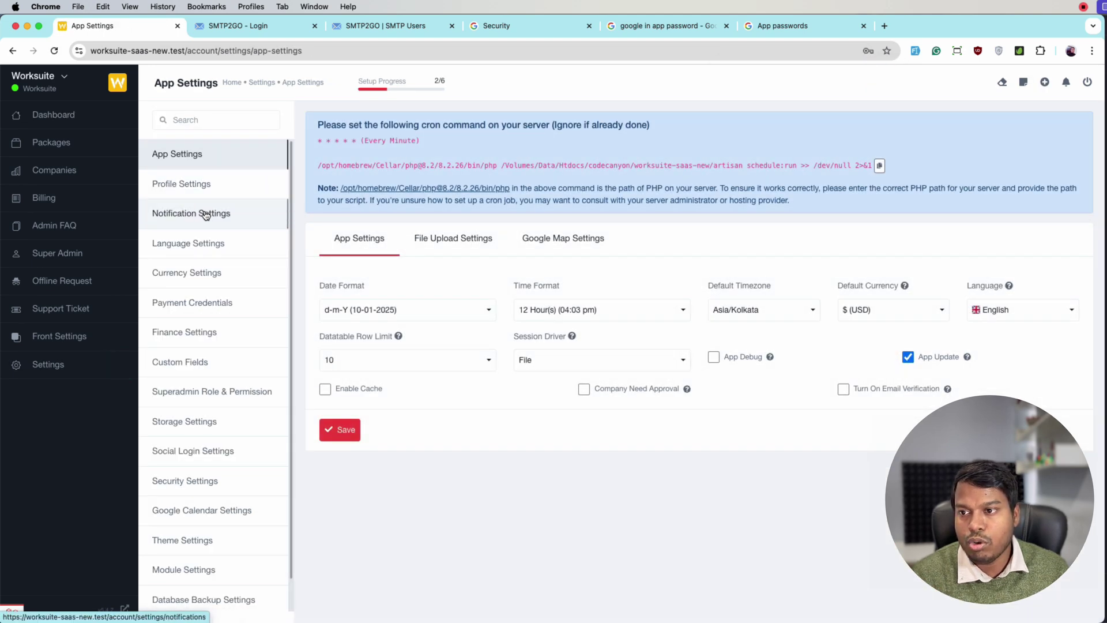
pyautogui.click(207, 213)
pyautogui.scroll(-2, 835, 311)
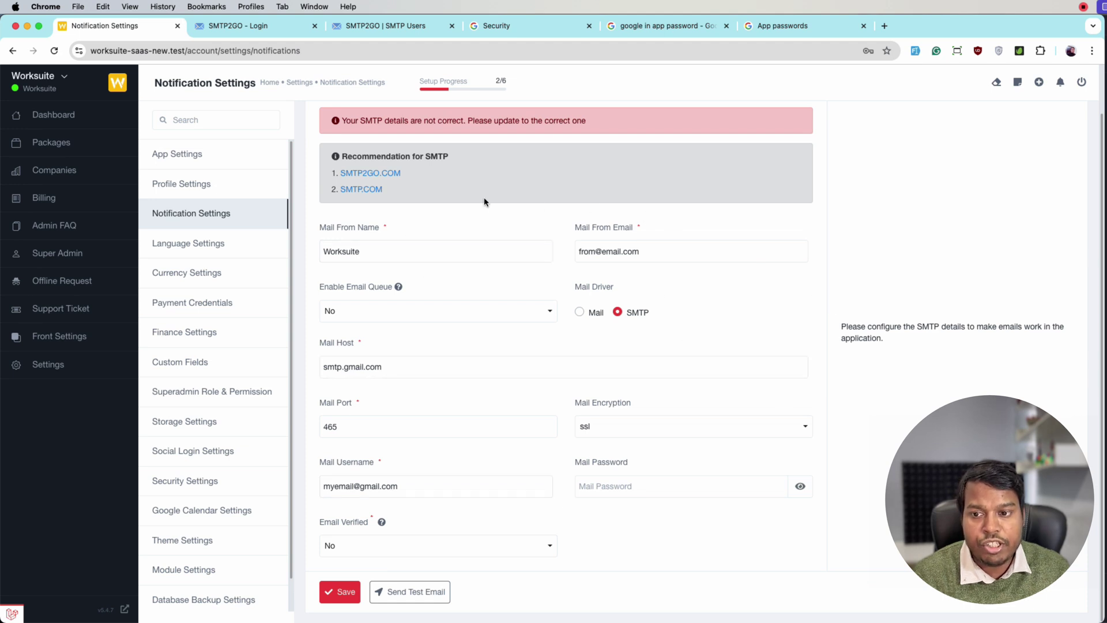
pyautogui.click(662, 493)
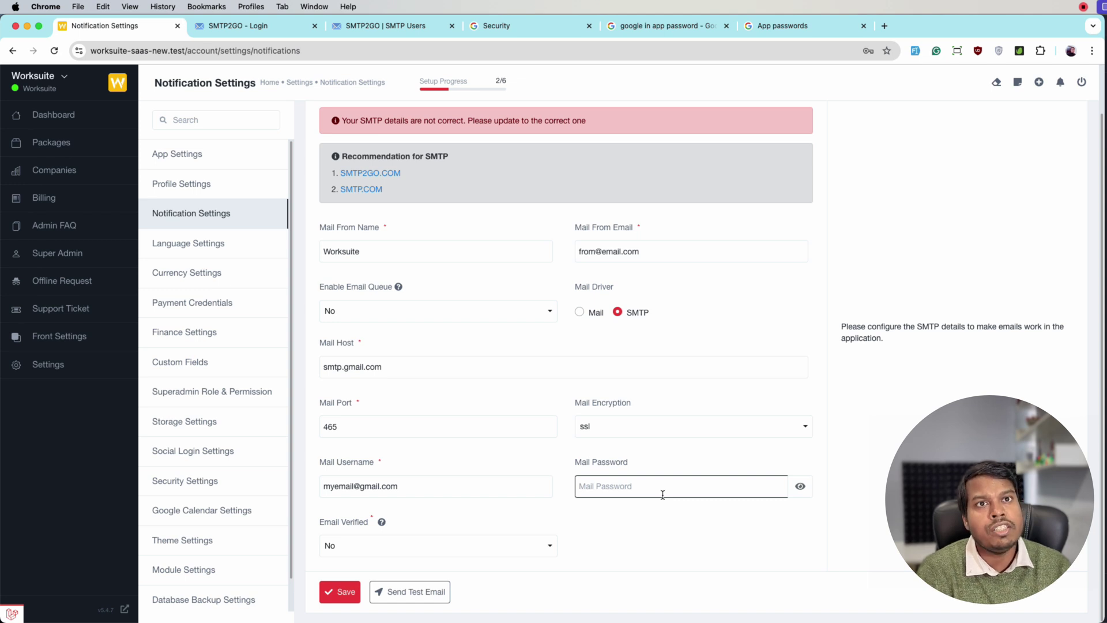
pyautogui.click(581, 405)
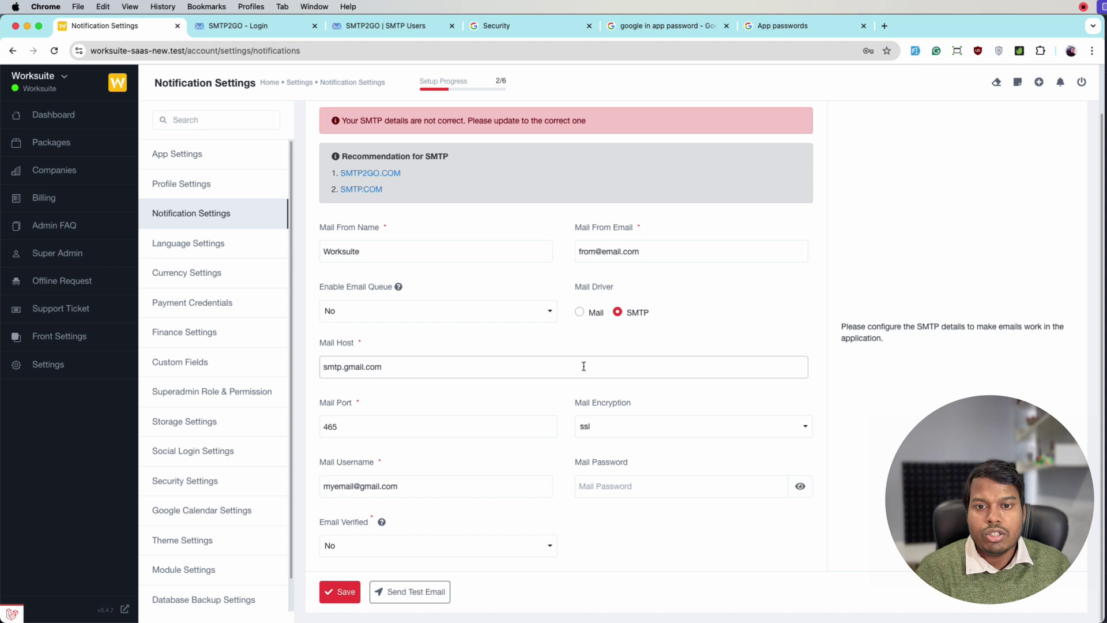
pyautogui.scroll(2, 652, 366)
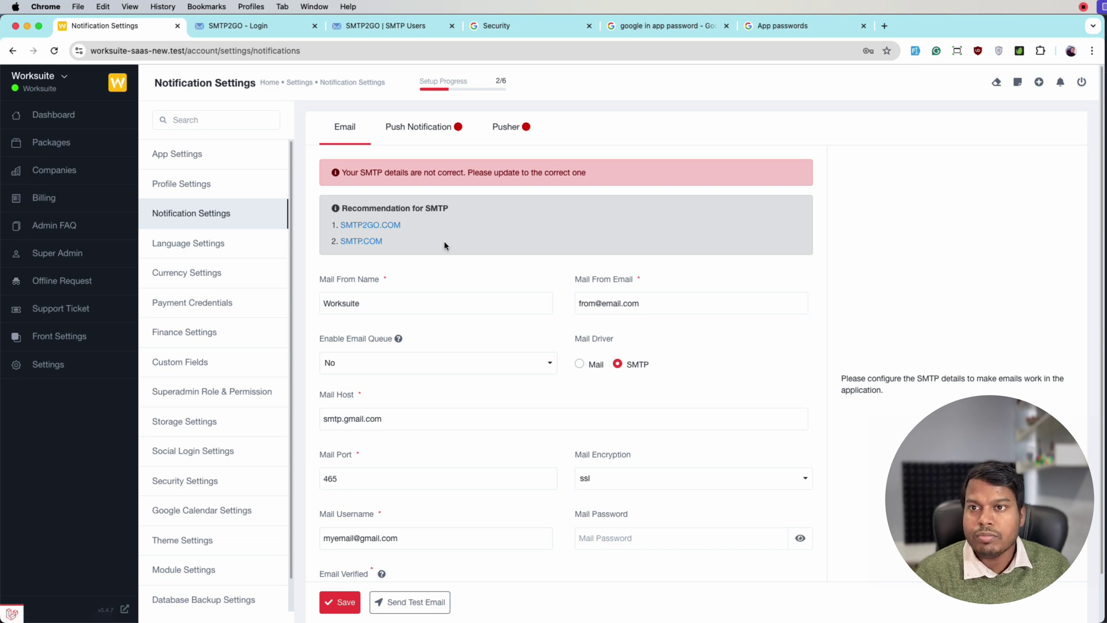
# Step: In SMTP2GO, navigate Dashboard > Sending > SMTP Users and continue to the empty user list
pyautogui.click(418, 33)
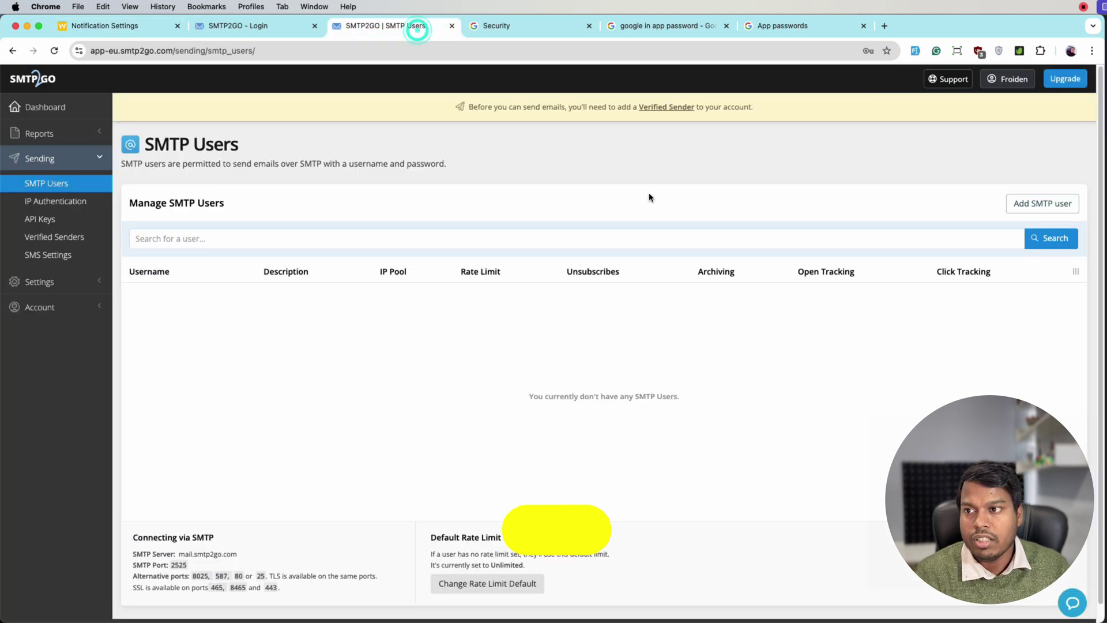
pyautogui.click(75, 122)
pyautogui.click(24, 84)
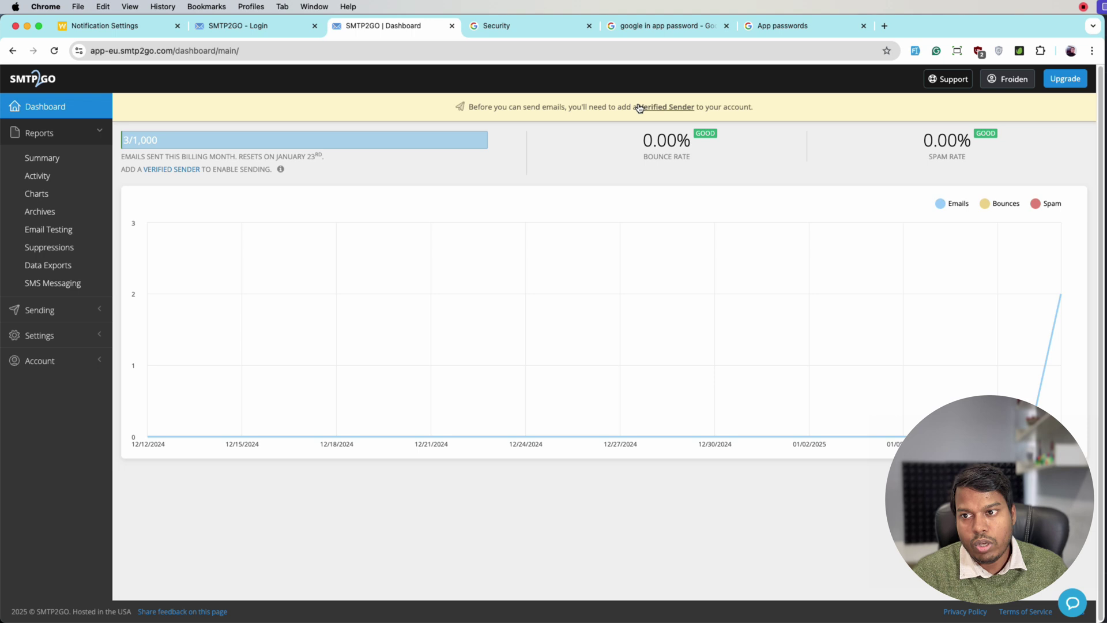
pyautogui.click(78, 309)
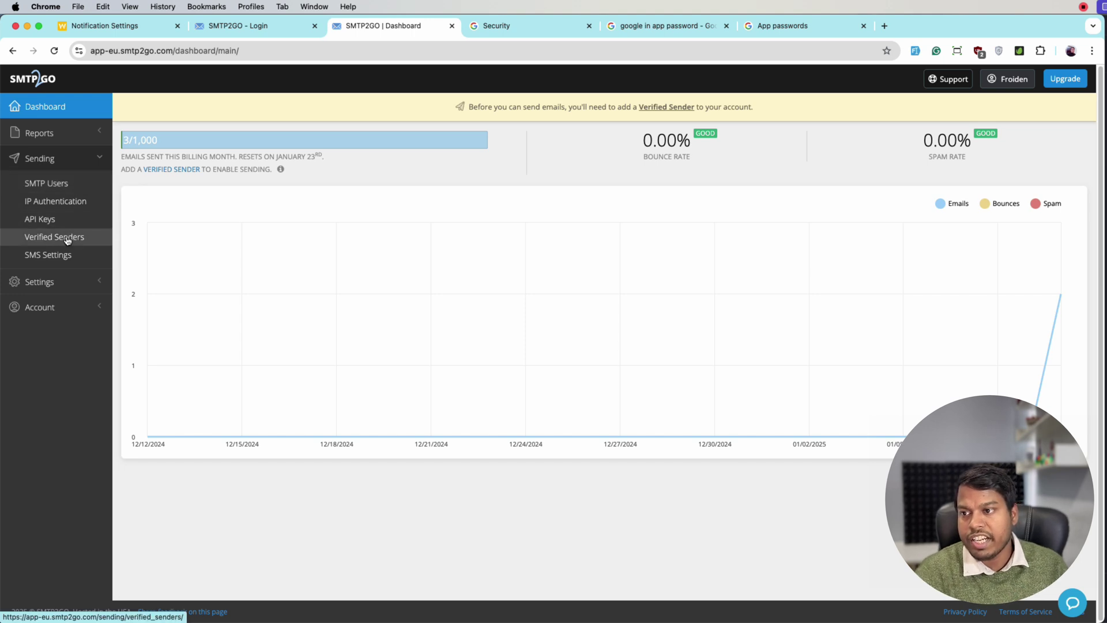
pyautogui.click(56, 184)
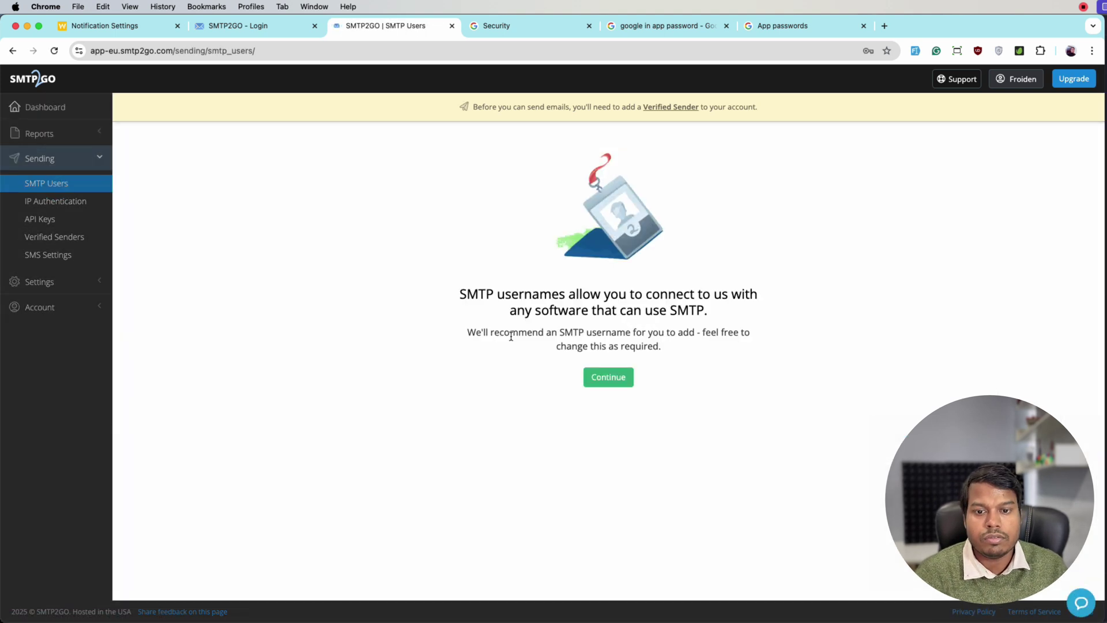
pyautogui.click(607, 377)
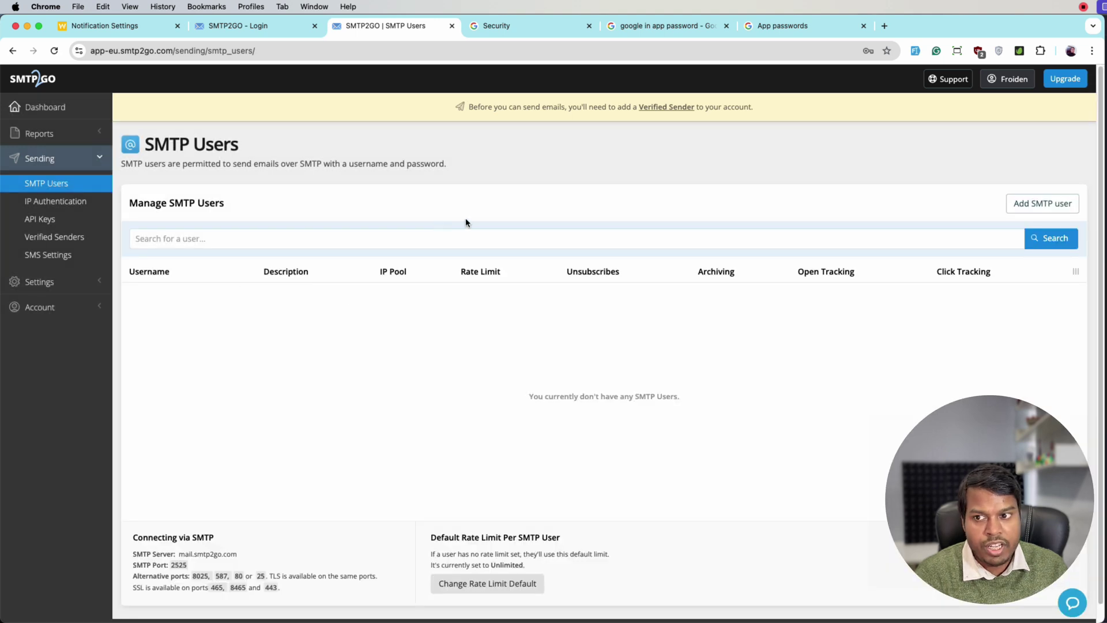
# Step: Start a new SMTP user with an e-mail-style username and paste that username into Worksuite's Mail Username
pyautogui.click(1023, 209)
pyautogui.click(403, 235)
pyautogui.press('super+Left')
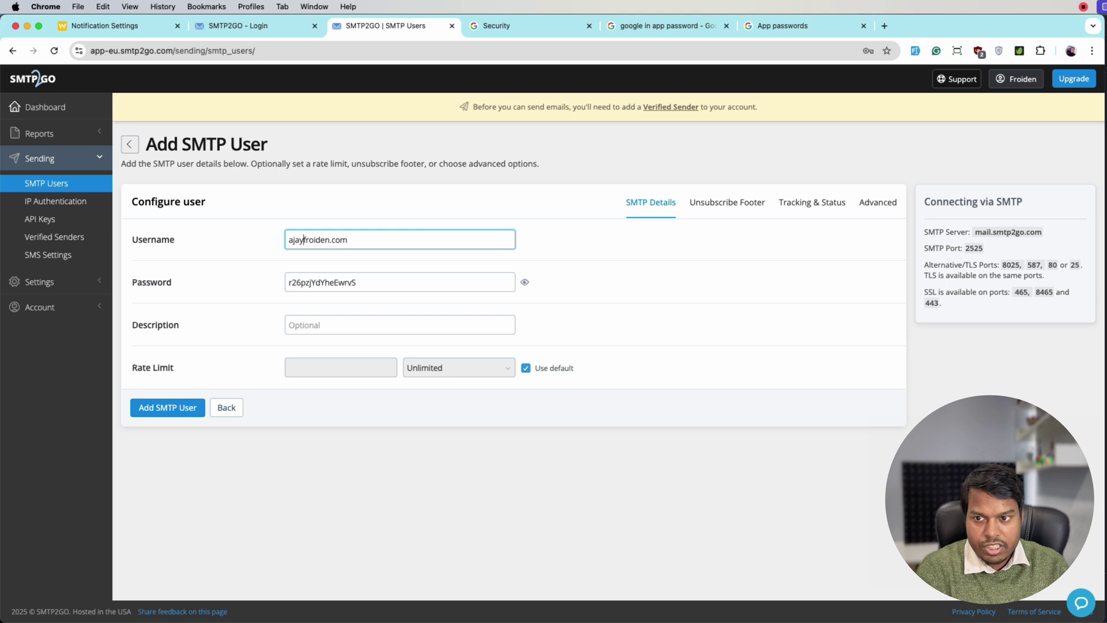
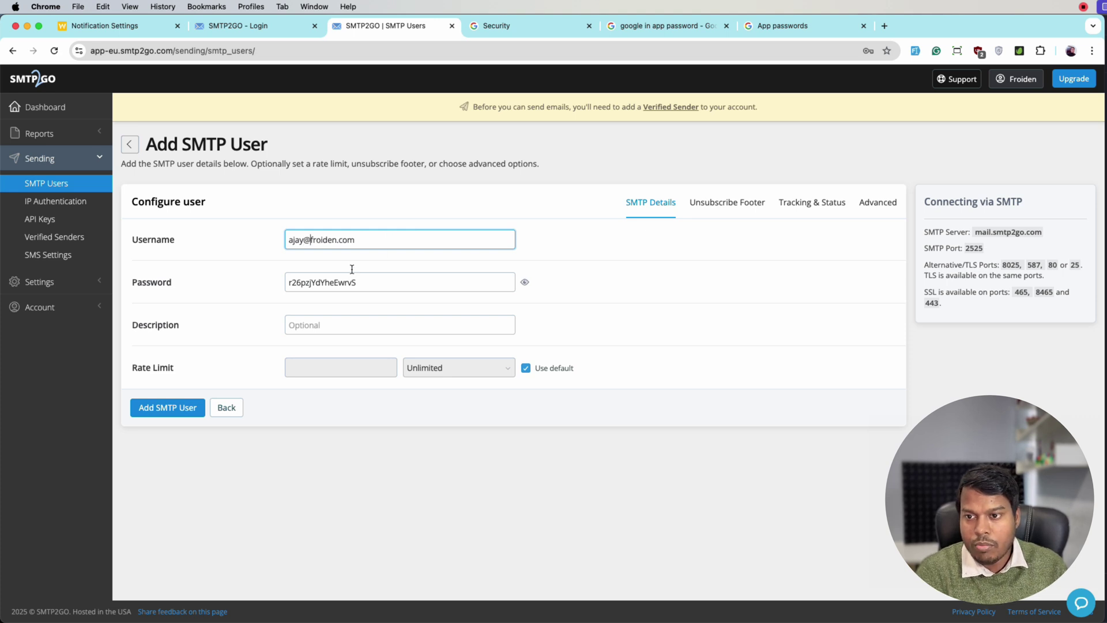
pyautogui.tripleClick(362, 240)
pyautogui.press('super+c')
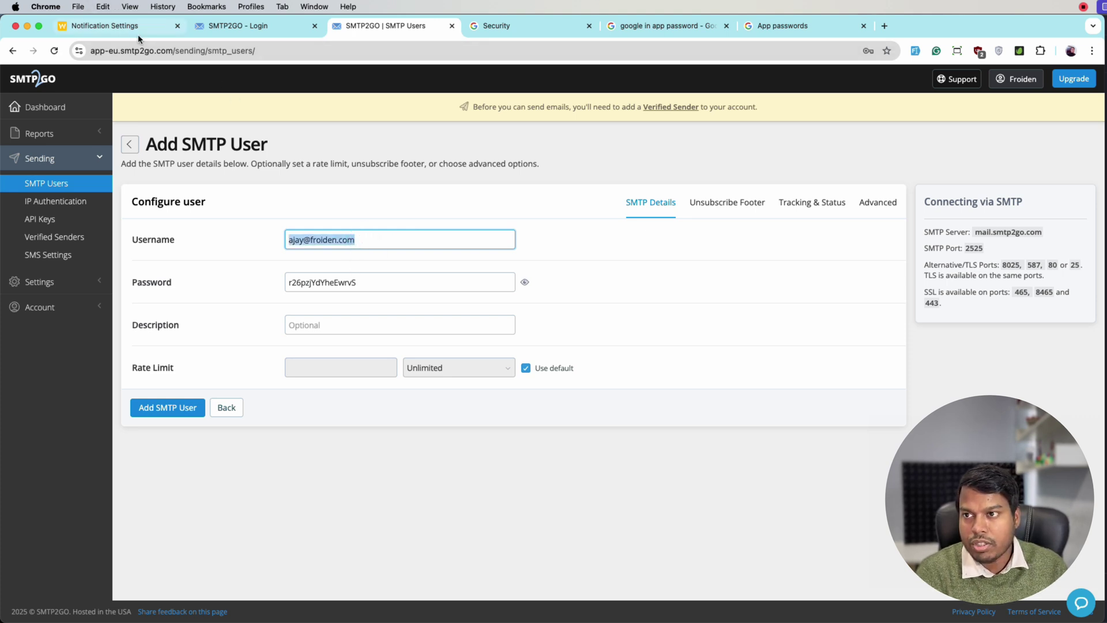
pyautogui.click(138, 36)
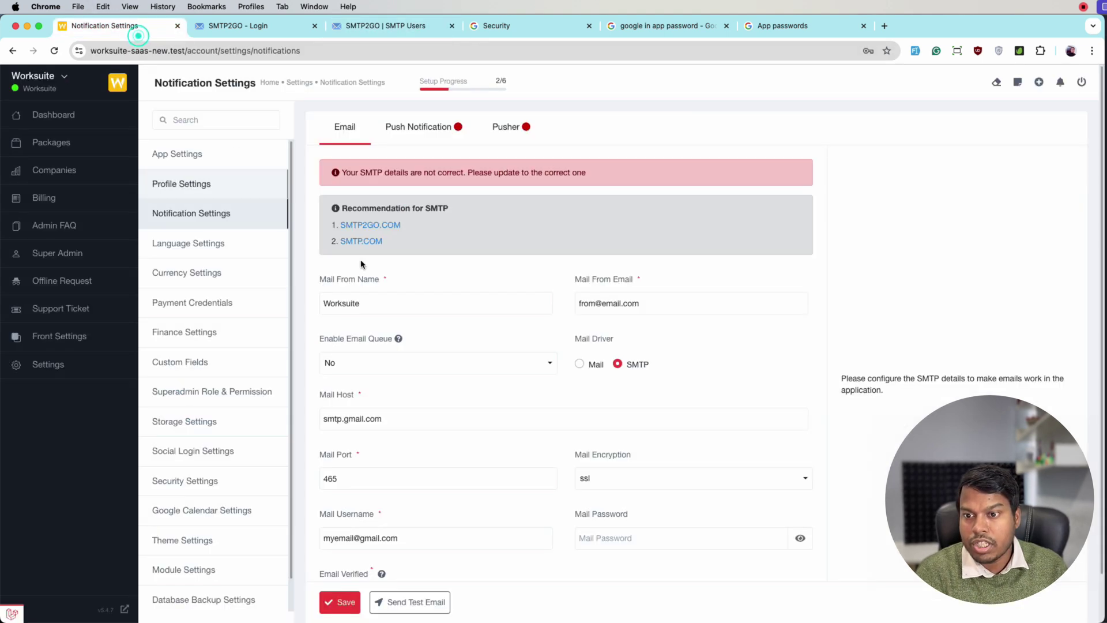
pyautogui.tripleClick(414, 535)
pyautogui.press('super+v')
# Step: Copy the generated SMTP password into Worksuite's Mail Password, then save the new SMTP user
pyautogui.click(381, 25)
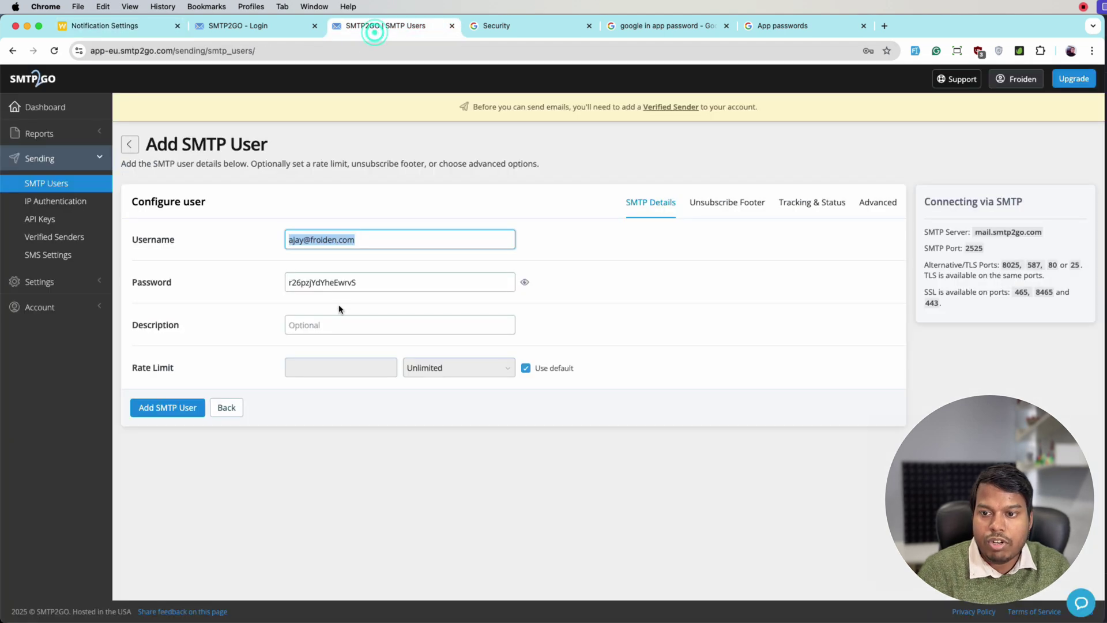
pyautogui.click(345, 279)
pyautogui.tripleClick(346, 282)
pyautogui.click(103, 6)
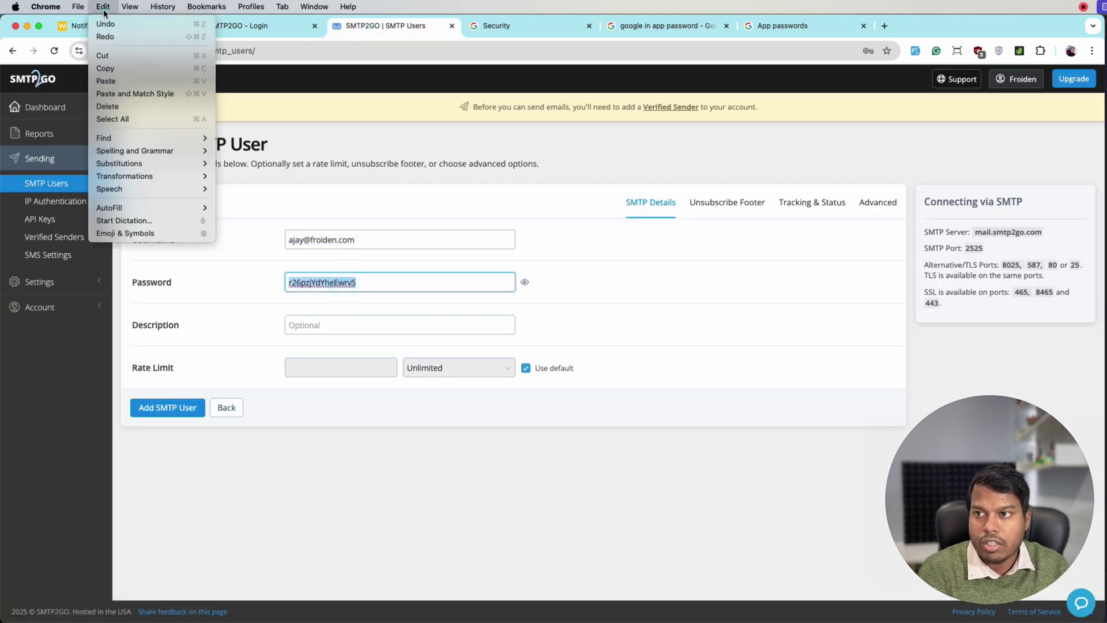
pyautogui.click(68, 29)
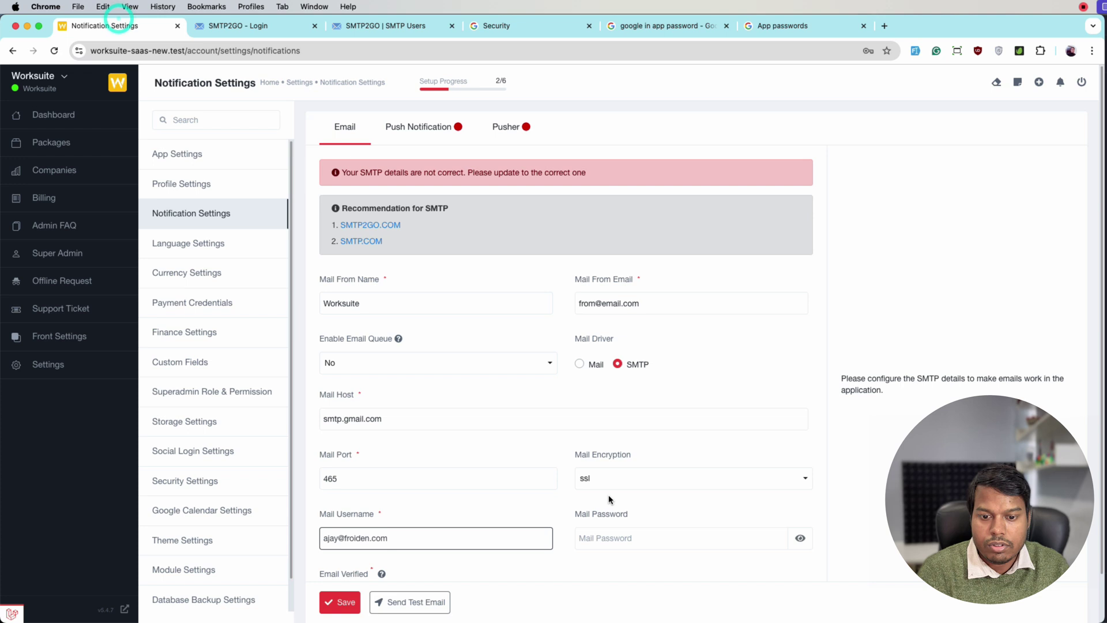
pyautogui.click(621, 535)
pyautogui.press('super+v')
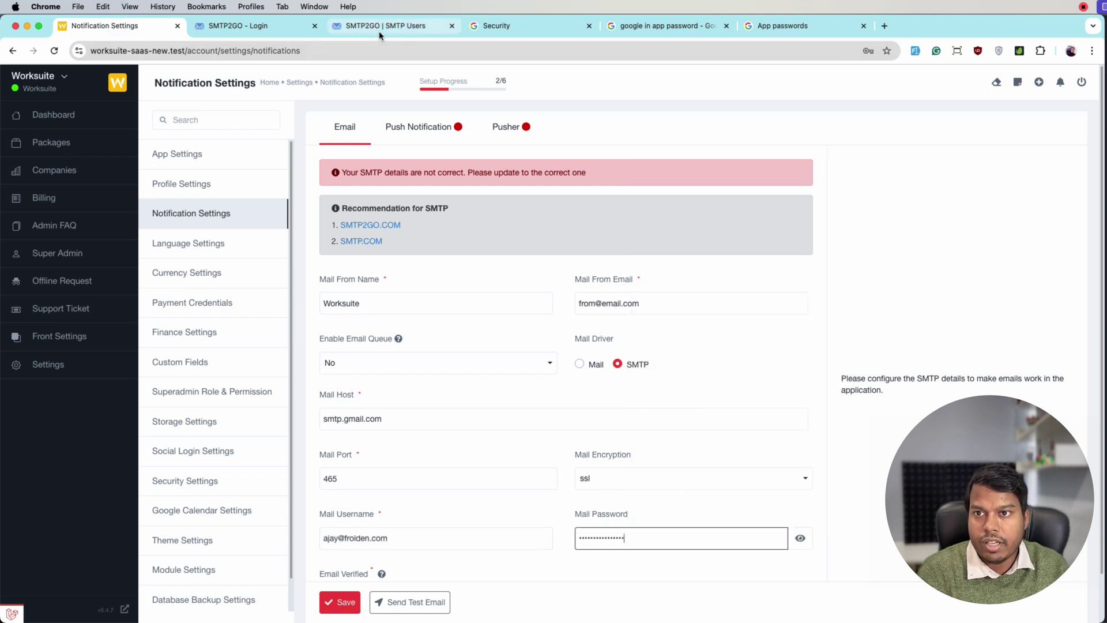
pyautogui.click(379, 25)
pyautogui.click(171, 415)
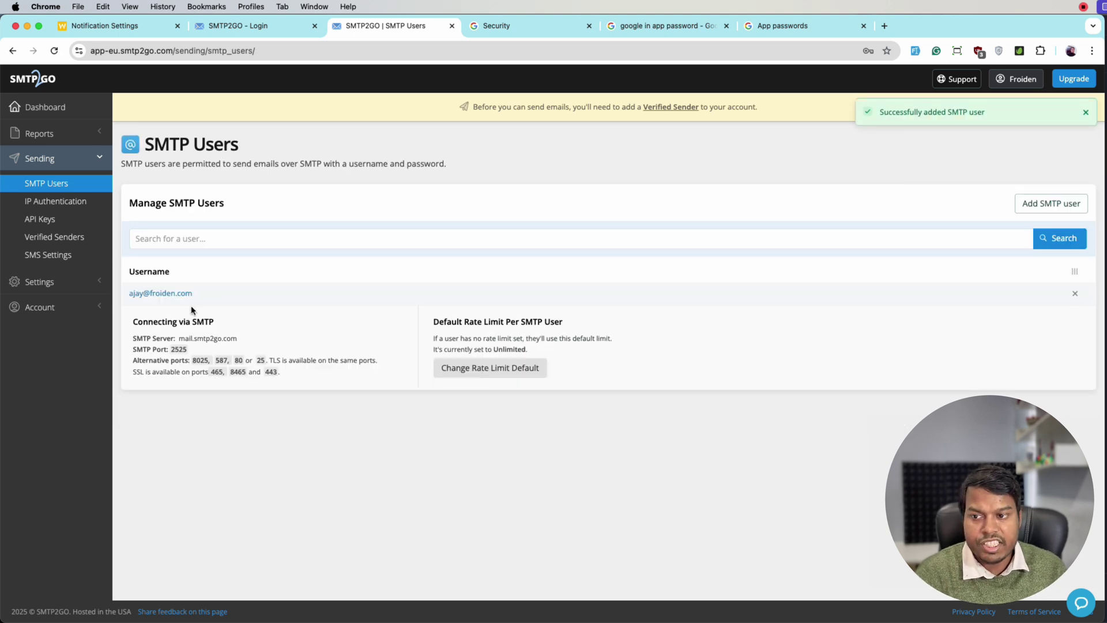
# Step: Review Worksuite's SMTP fields: host, port 465, ssl encryption and username
pyautogui.click(103, 26)
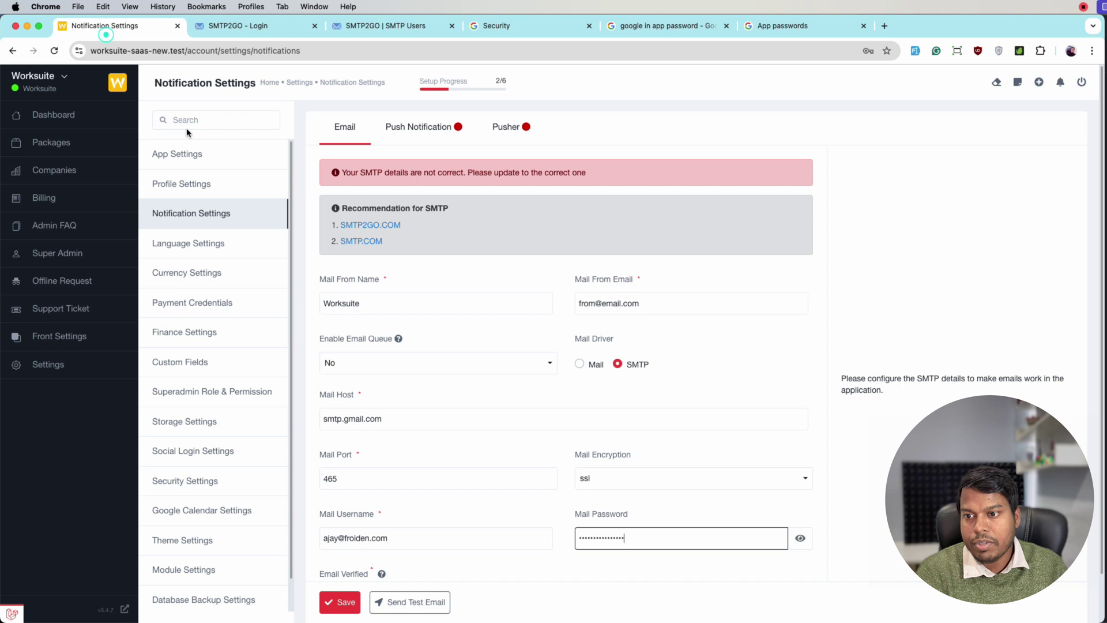
pyautogui.scroll(-1, 376, 358)
pyautogui.click(340, 359)
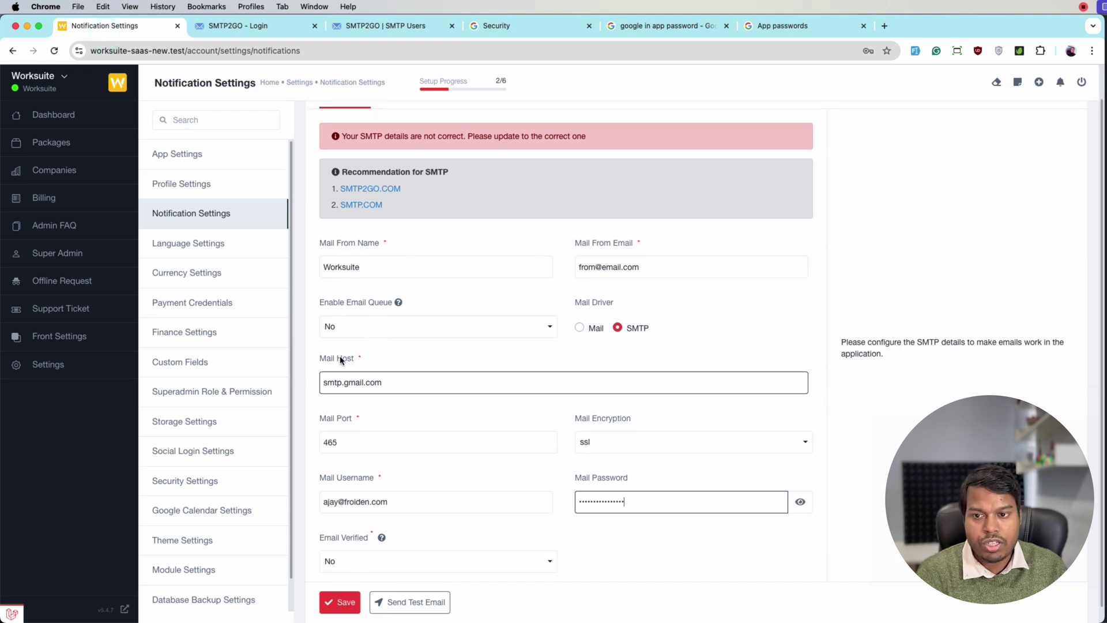
pyautogui.scroll(-1, 340, 360)
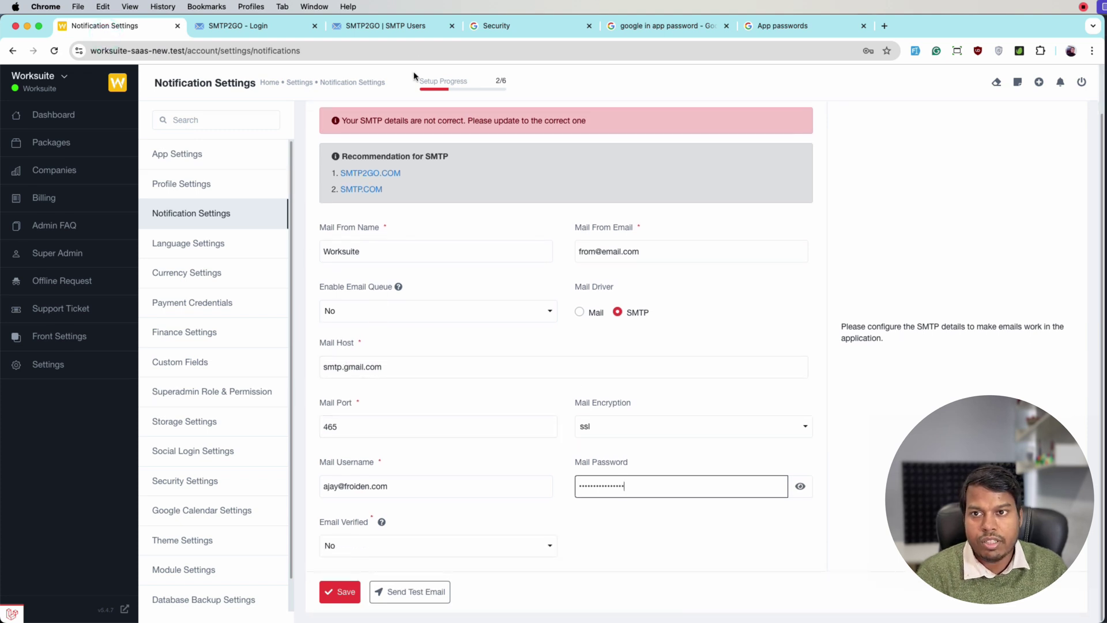
# Step: Replace Worksuite's mail host smtp.gmail.com with mail.smtp2go.com copied from SMTP2GO
pyautogui.click(403, 26)
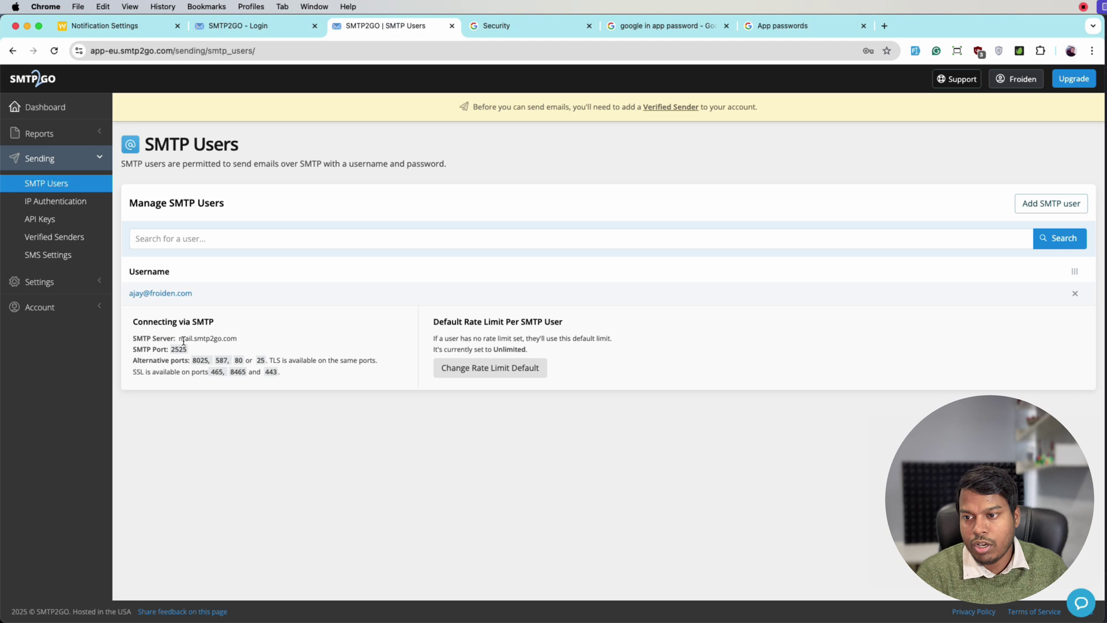
pyautogui.moveTo(179, 340); pyautogui.dragTo(238, 339)
pyautogui.press('super+c')
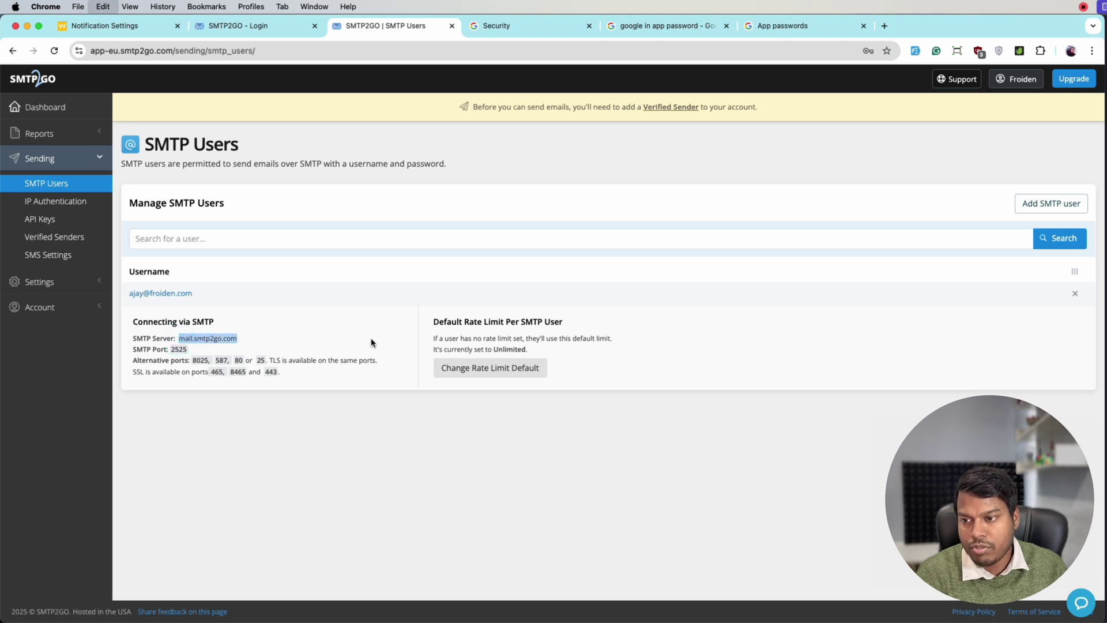
pyautogui.click(124, 26)
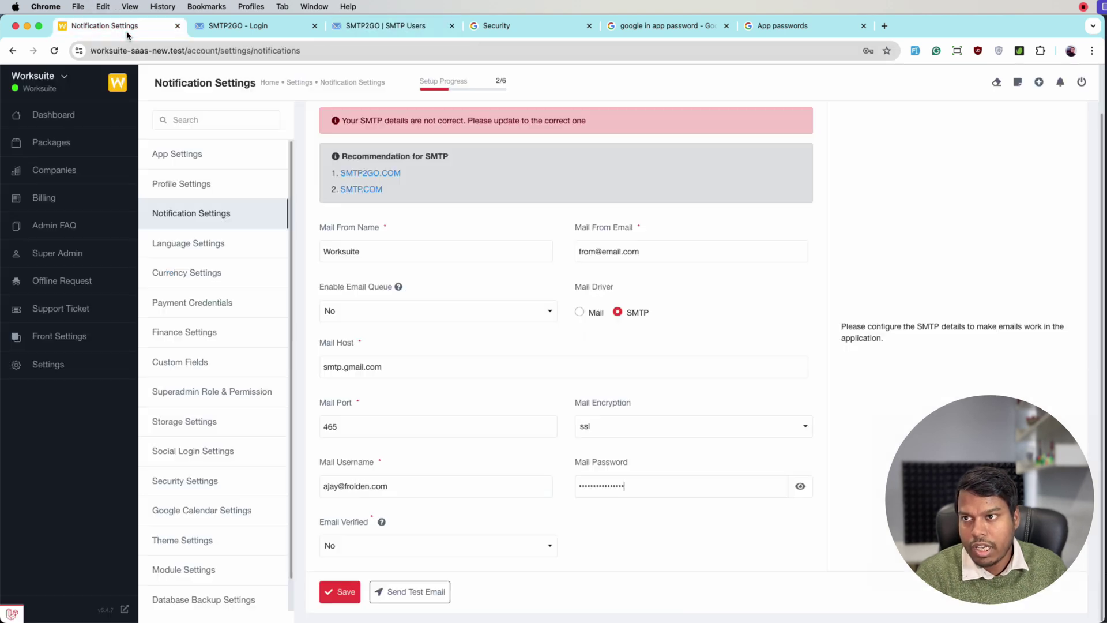
pyautogui.click(411, 367)
pyautogui.press('super+a')
pyautogui.press('super+v')
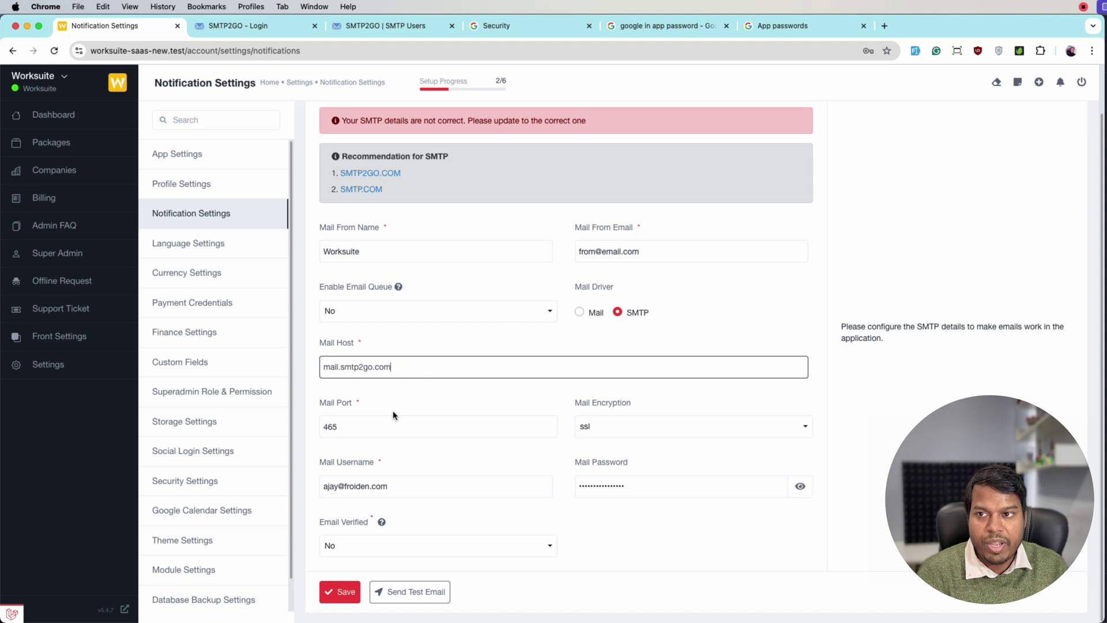
pyautogui.click(347, 25)
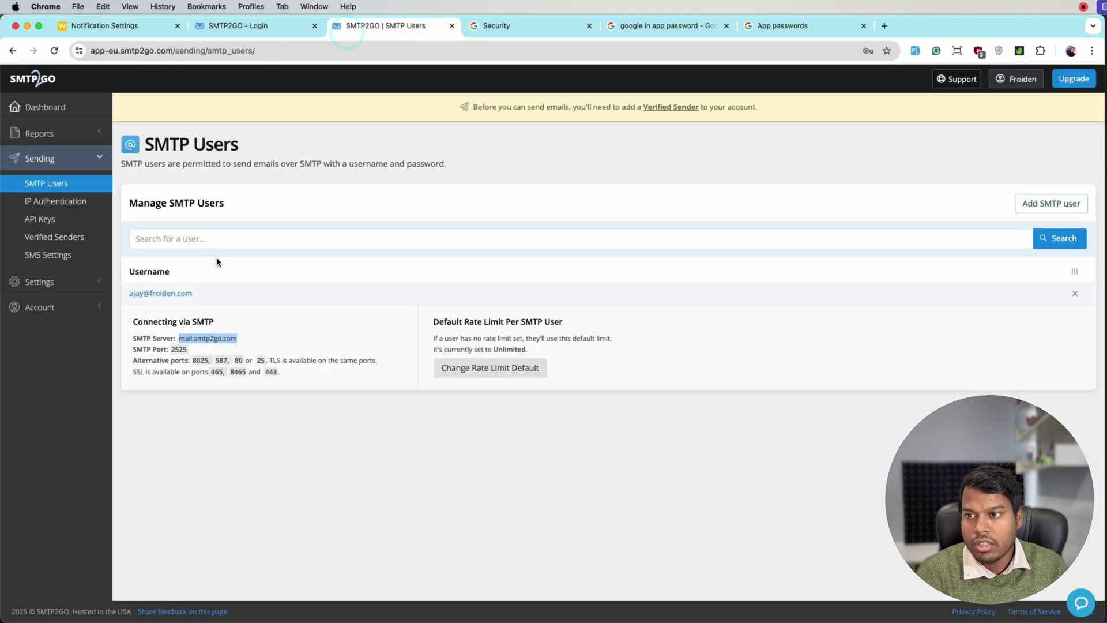
pyautogui.click(331, 324)
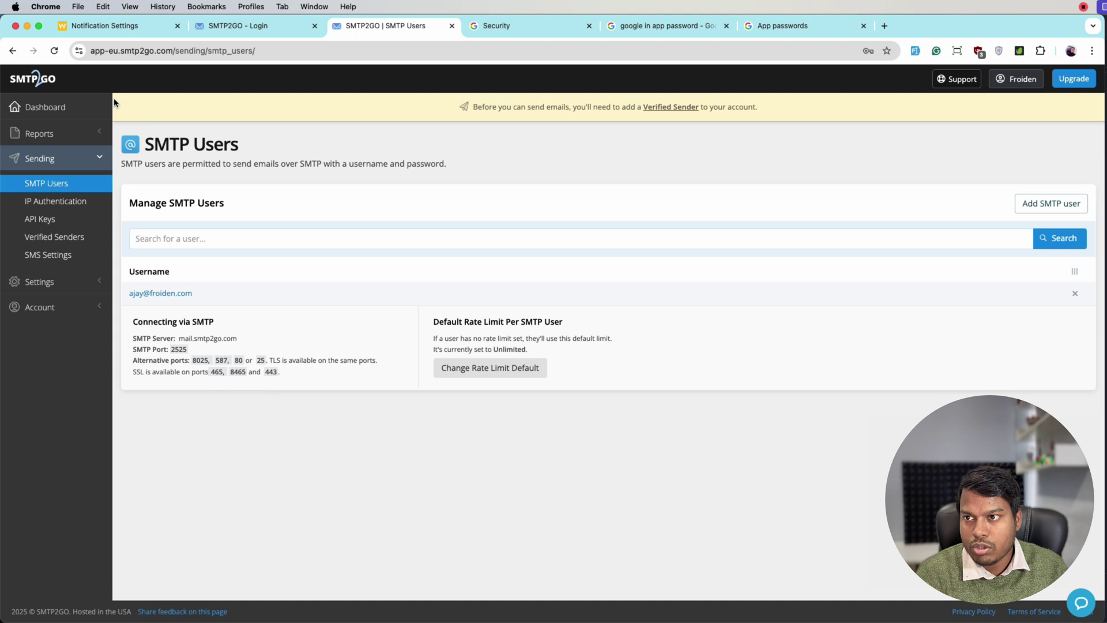
pyautogui.click(99, 32)
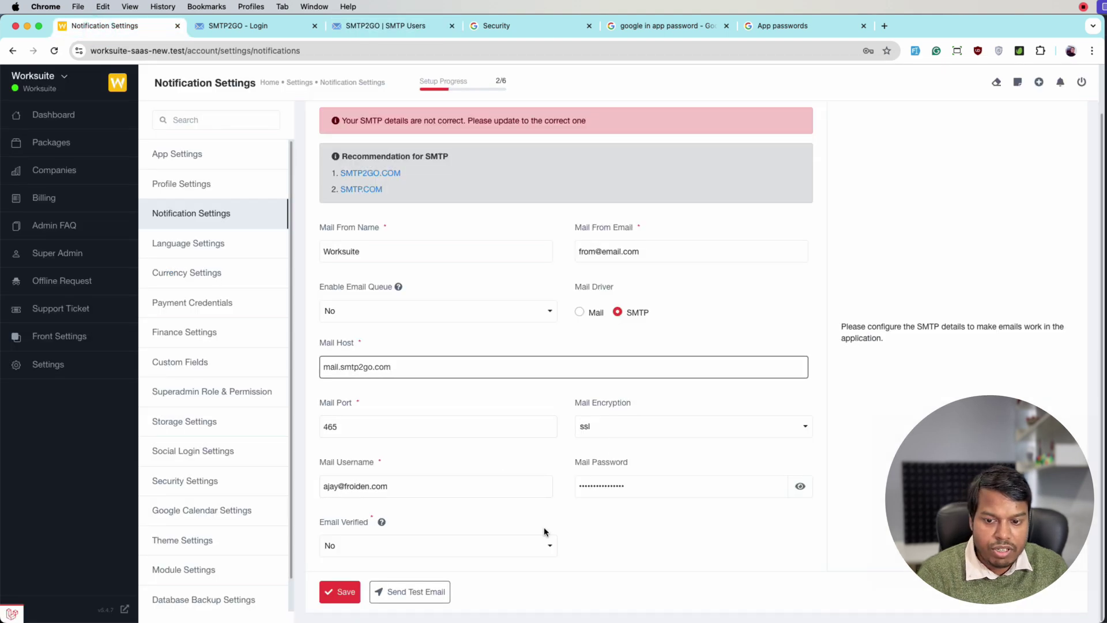
# Step: Save the SMTP2GO mail settings and send a test email to your own address, which fails with a 550 error
pyautogui.click(349, 588)
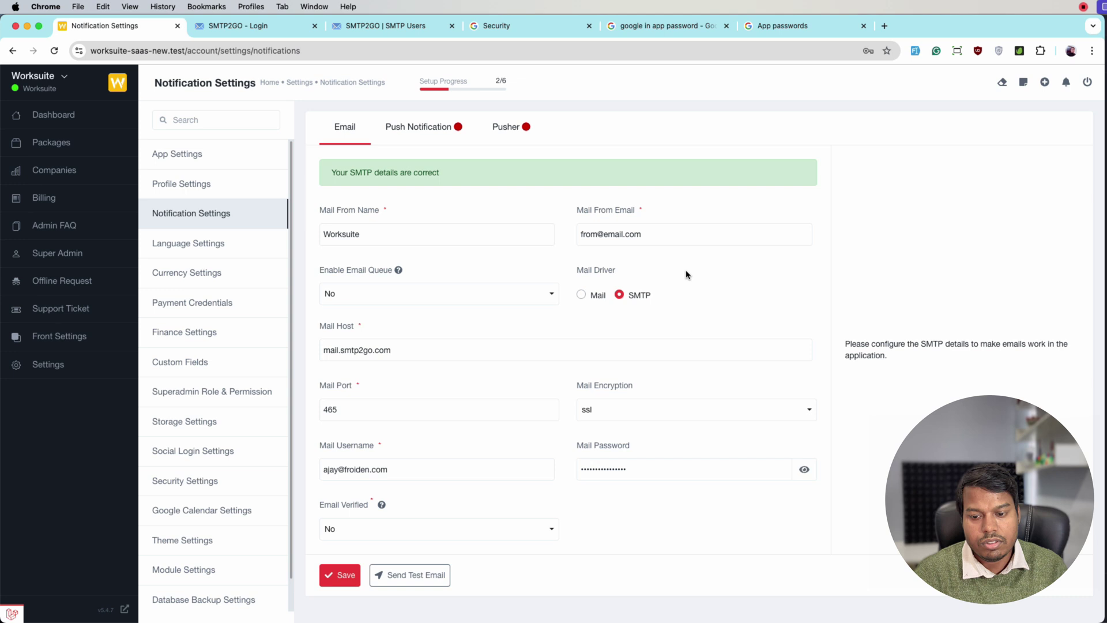
pyautogui.click(428, 585)
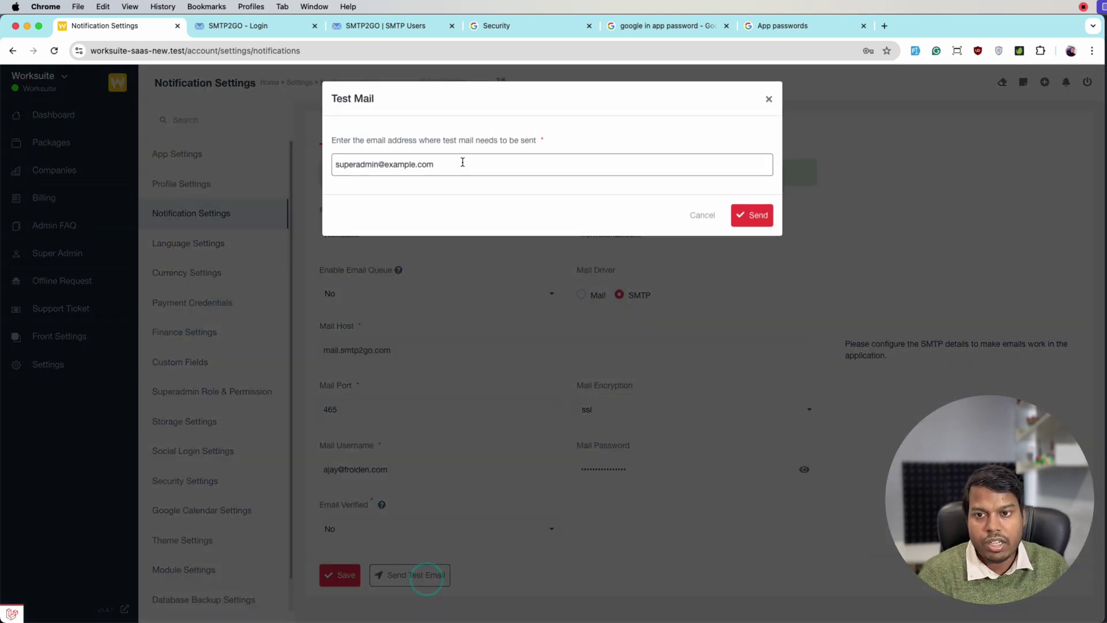
pyautogui.tripleClick(459, 164)
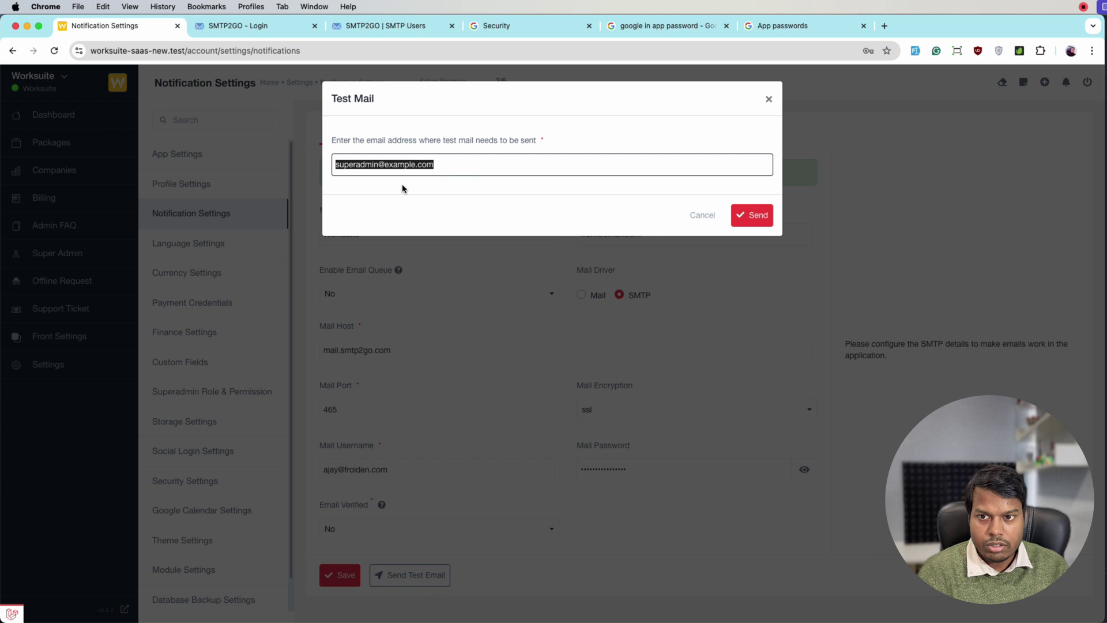
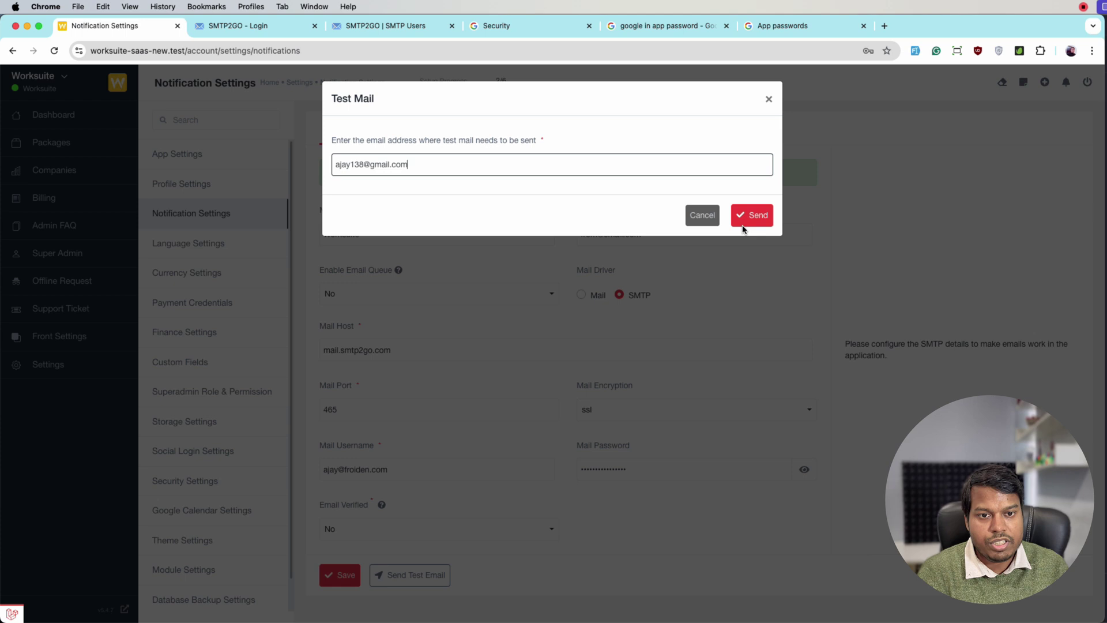
pyautogui.click(749, 218)
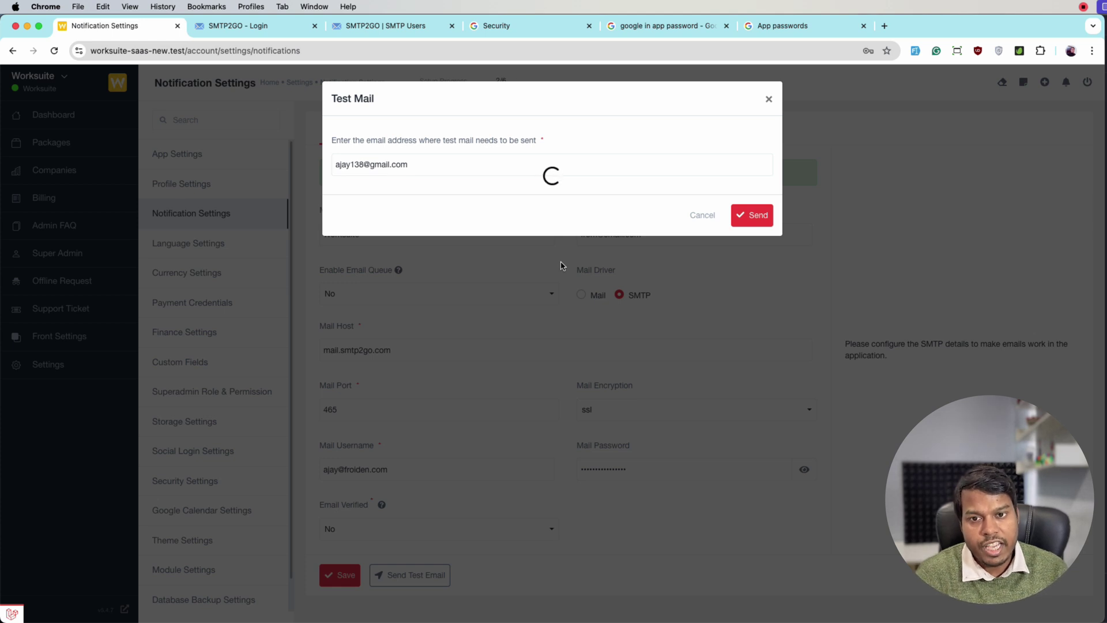
pyautogui.click(528, 207)
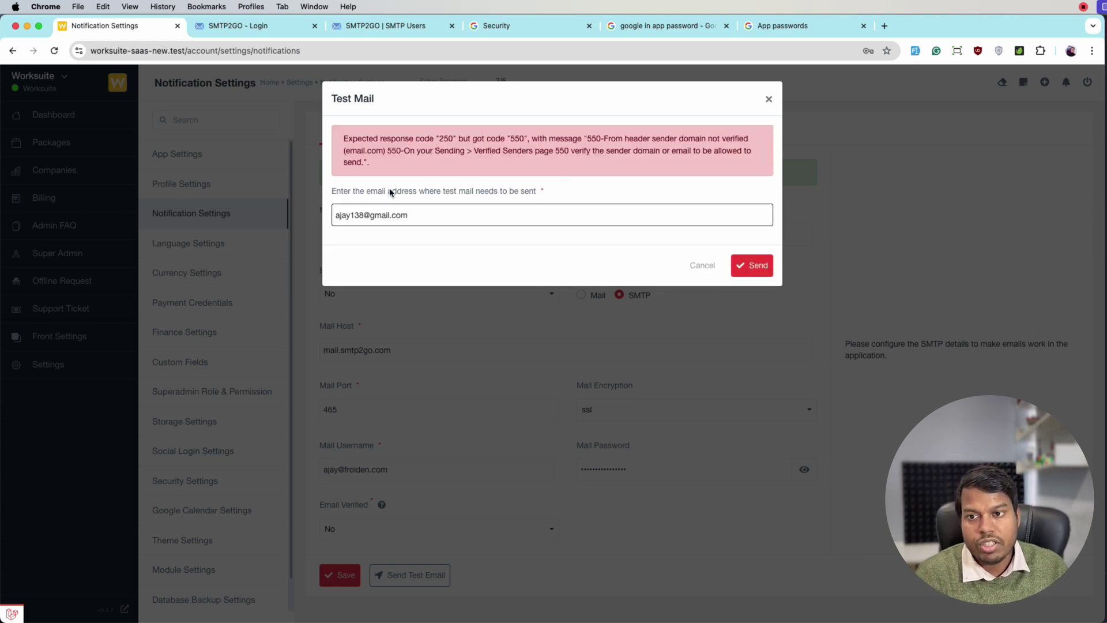
pyautogui.click(452, 167)
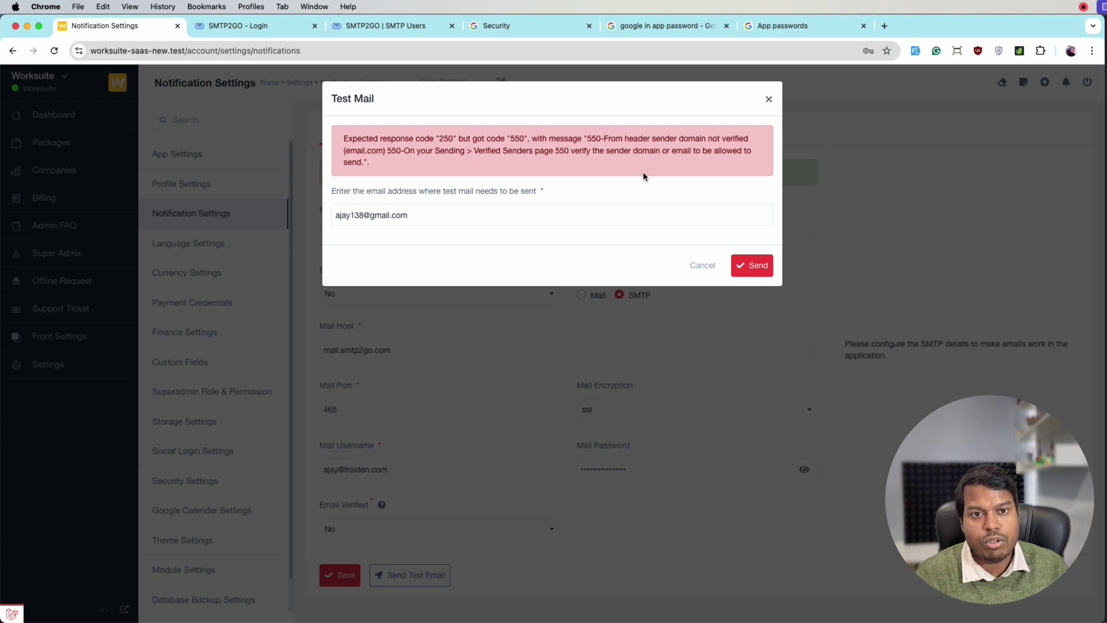
pyautogui.click(699, 264)
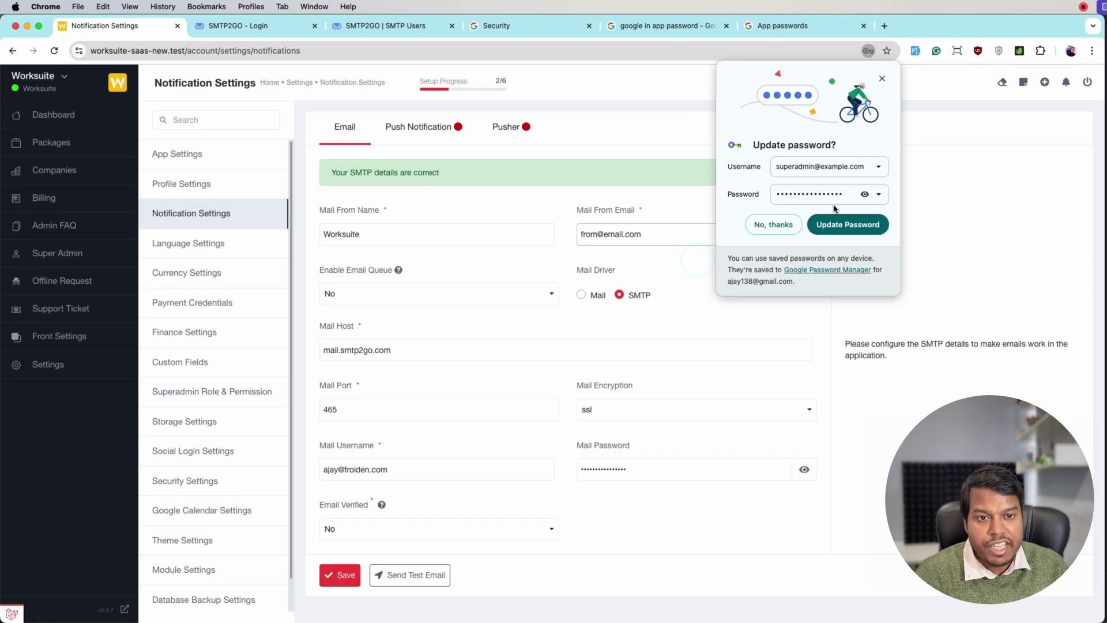
pyautogui.click(882, 79)
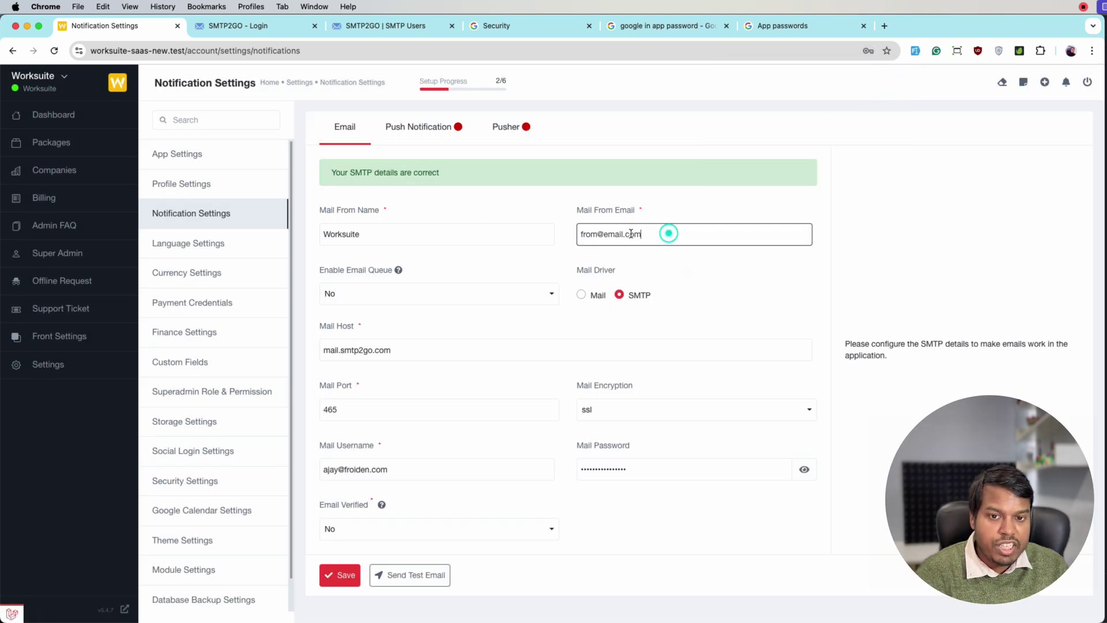
pyautogui.moveTo(667, 232); pyautogui.dragTo(575, 242)
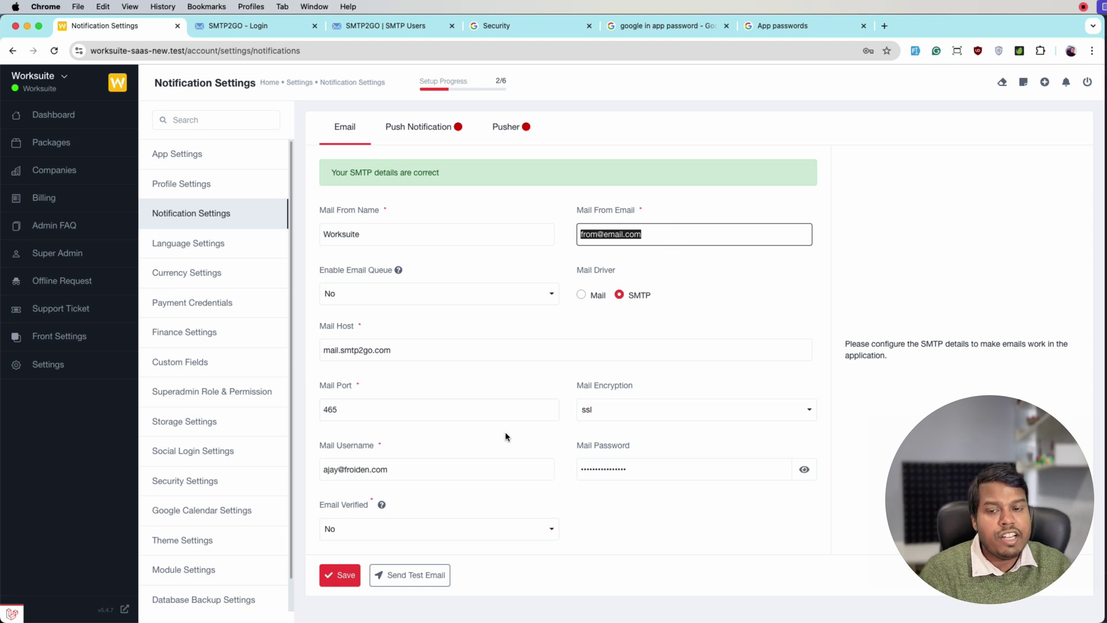
pyautogui.tripleClick(447, 474)
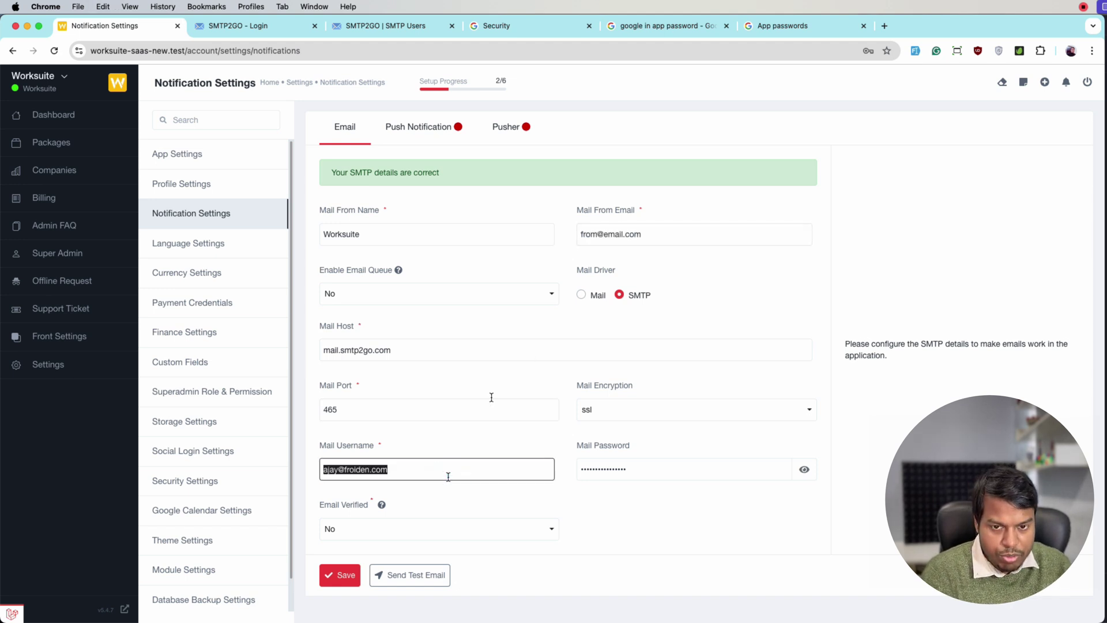
pyautogui.press('super+c')
pyautogui.tripleClick(662, 236)
pyautogui.press('super+v')
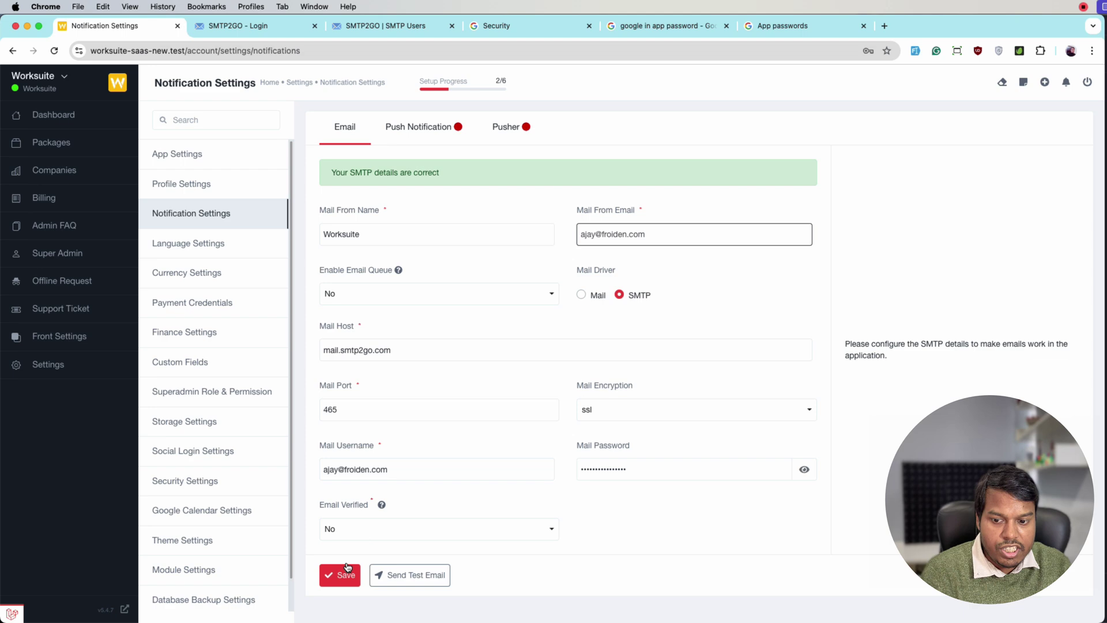
pyautogui.click(344, 571)
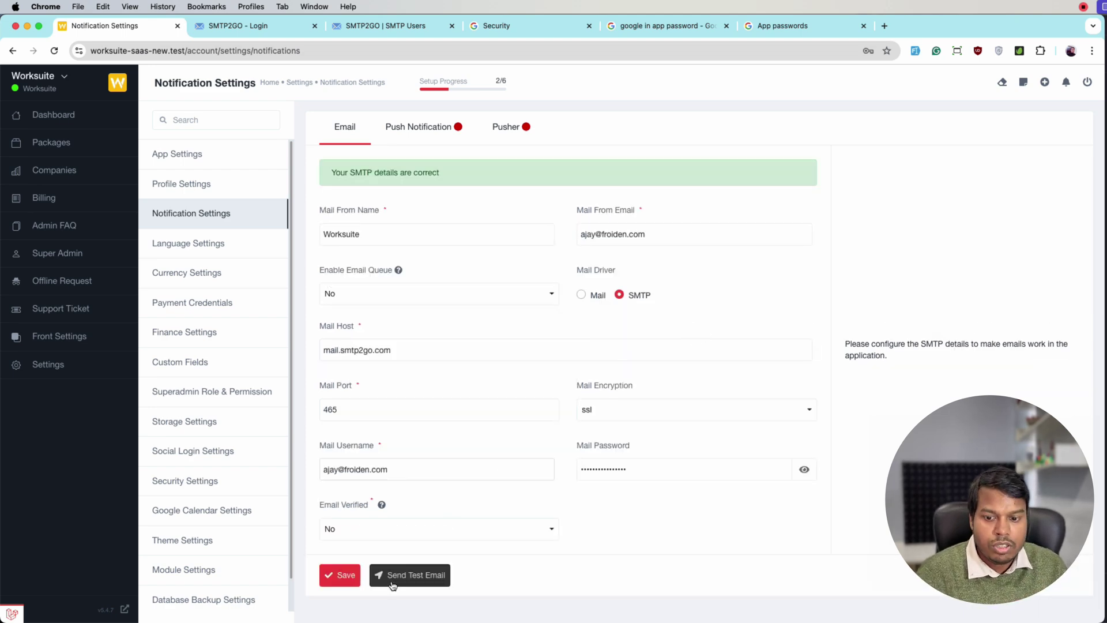
# Step: Resend the test email to your address; it fails again with the 550 unverified-sender-domain error
pyautogui.click(391, 576)
pyautogui.tripleClick(465, 170)
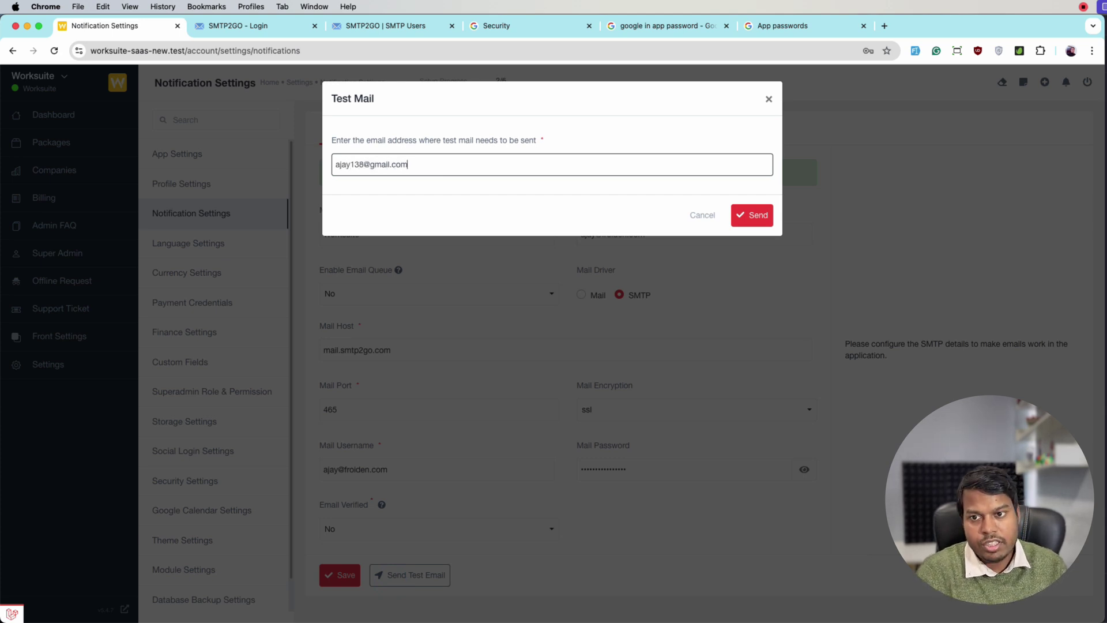
pyautogui.click(734, 222)
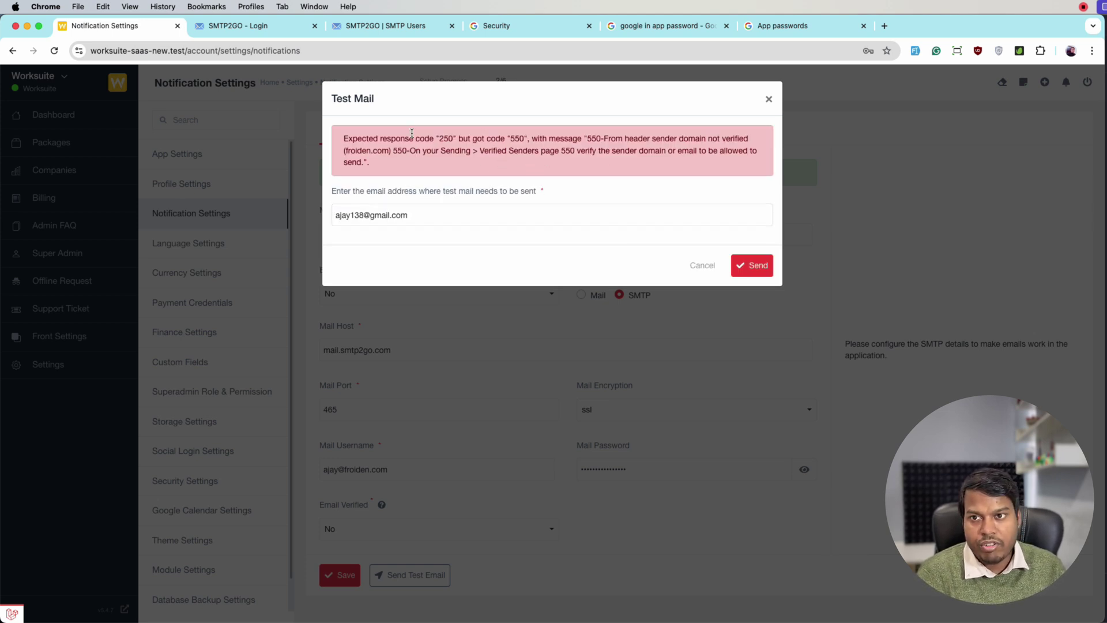
pyautogui.click(378, 31)
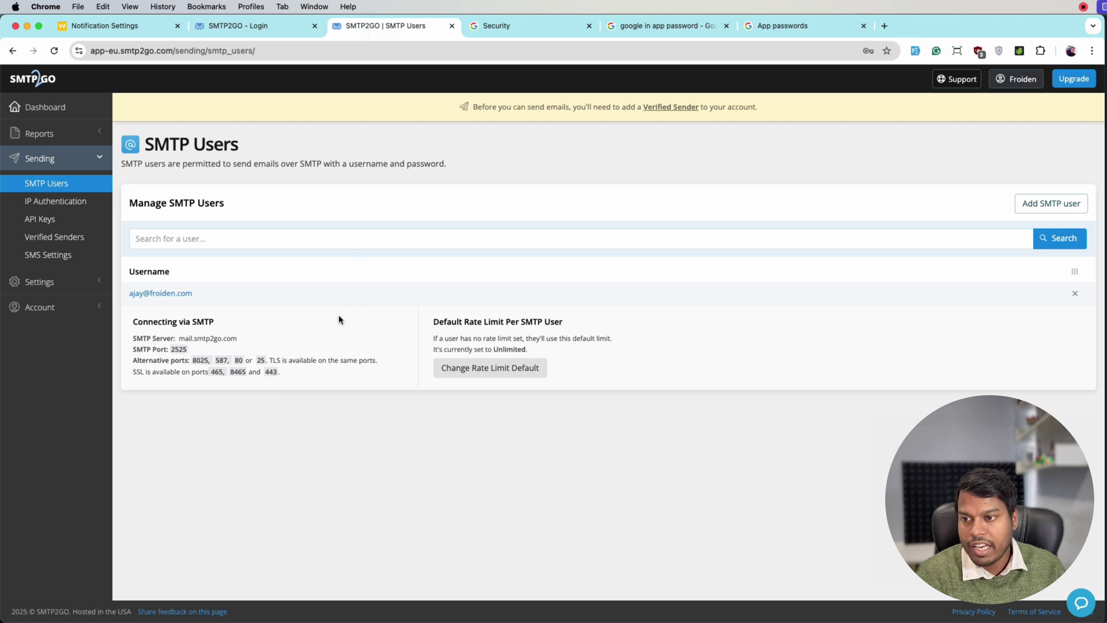
# Step: Under Verified Senders, add the account's e-mail as a single sender and send its verification email
pyautogui.click(56, 241)
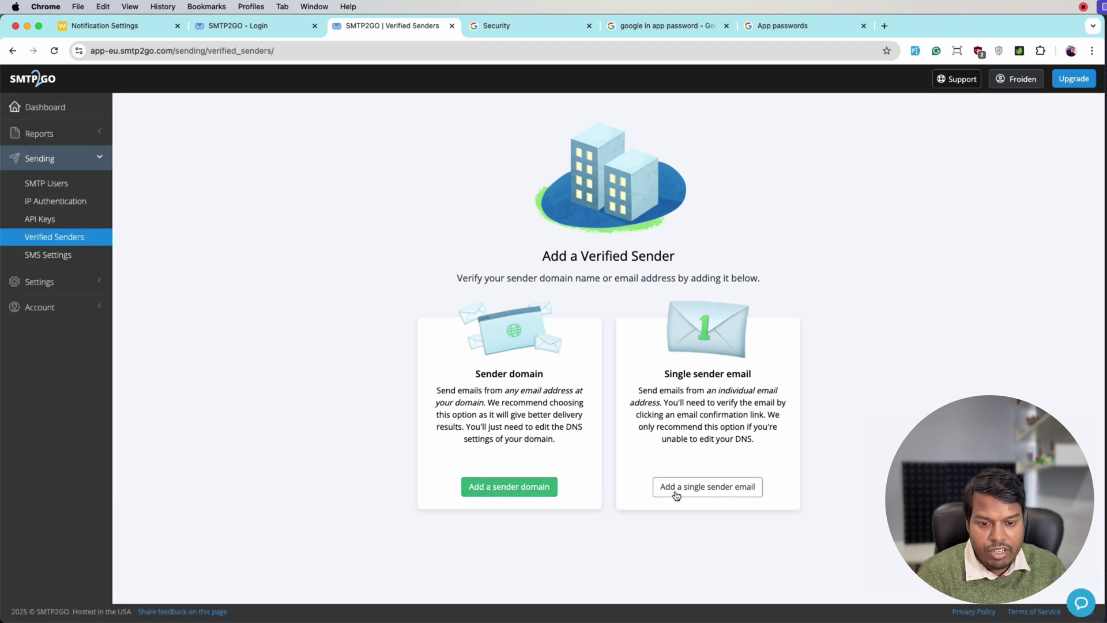
pyautogui.click(687, 492)
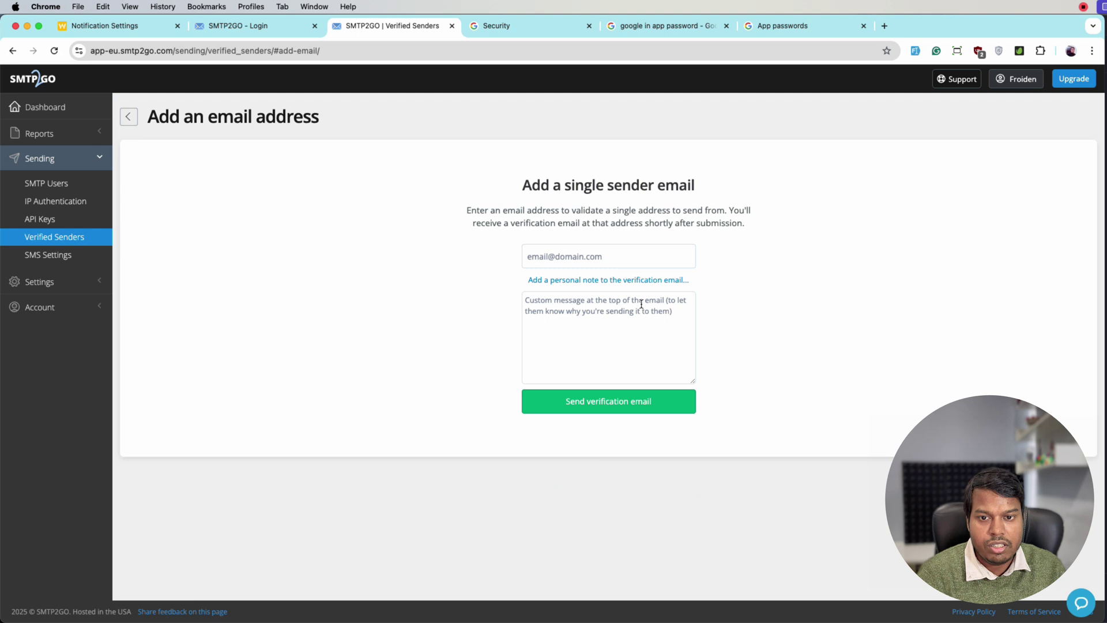
pyautogui.click(597, 259)
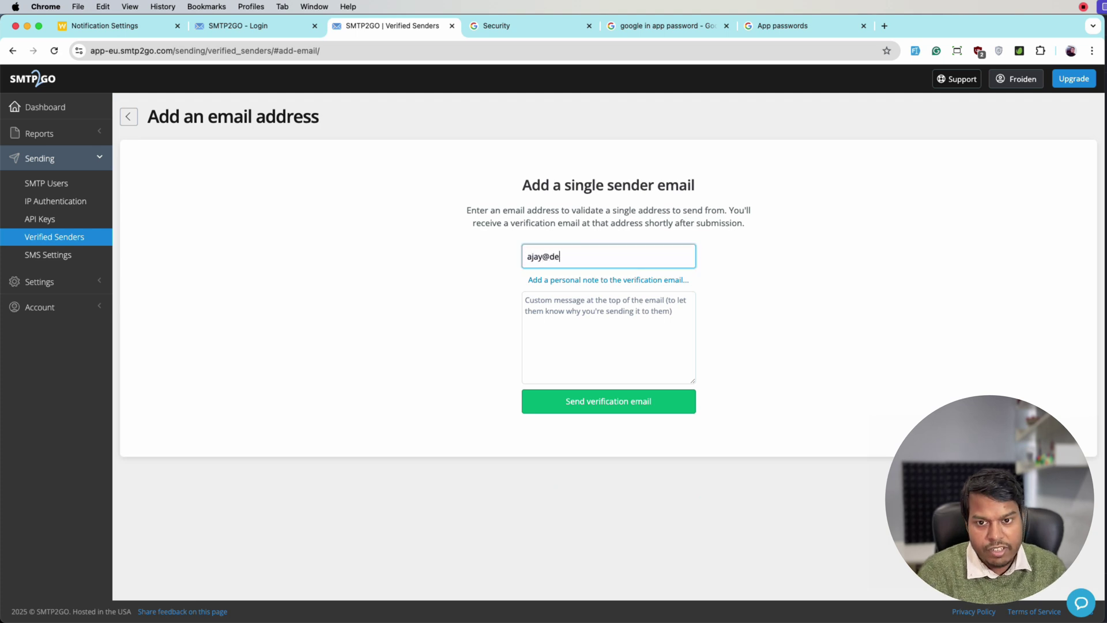
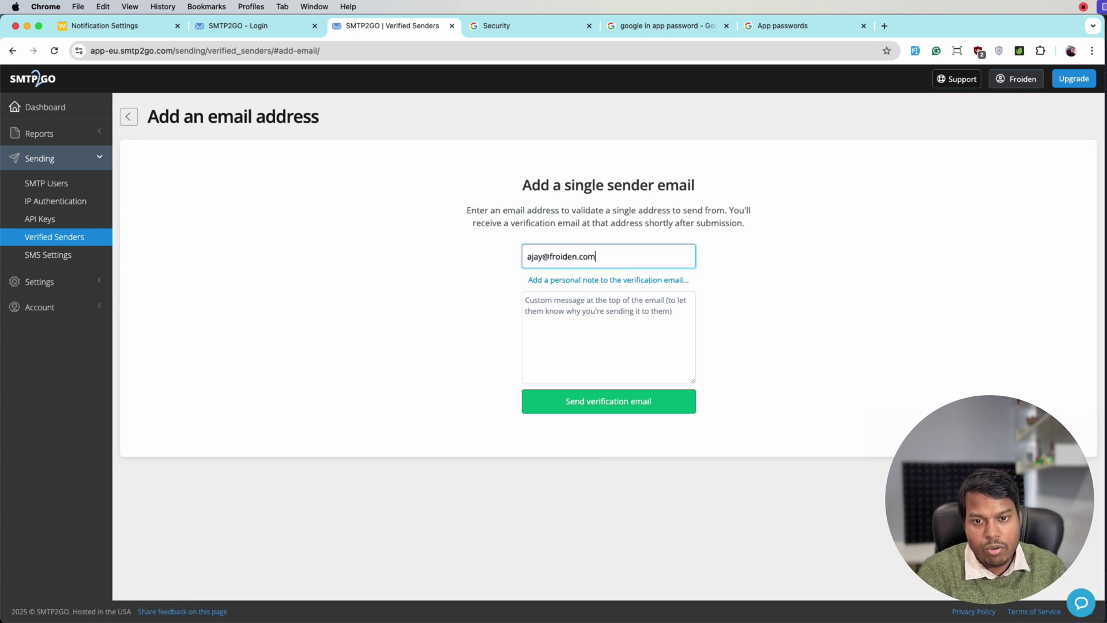
pyautogui.click(634, 400)
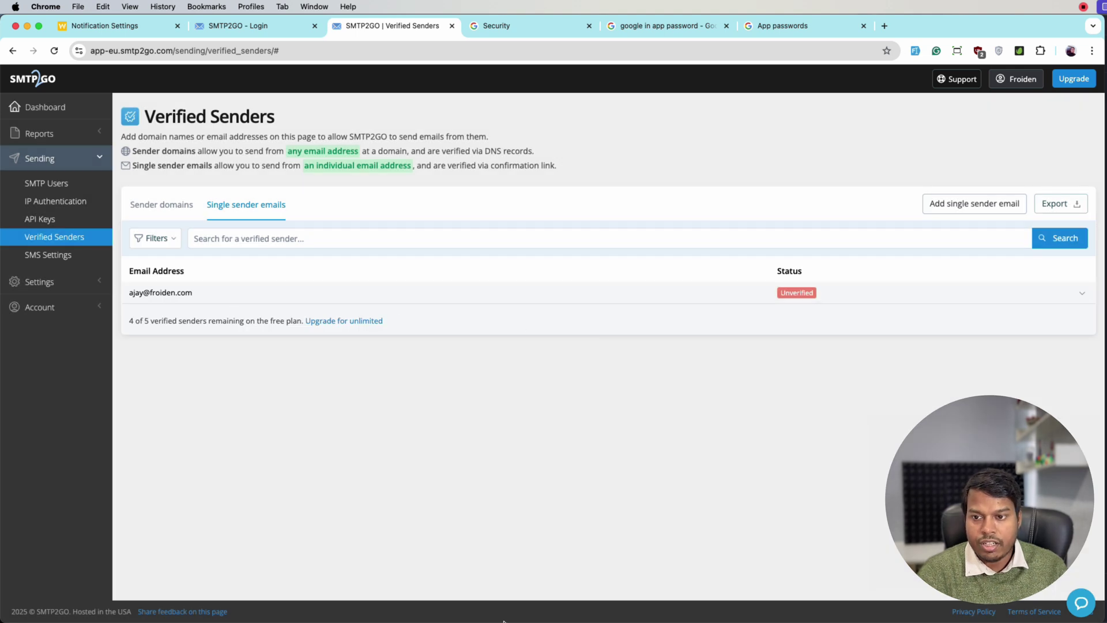
# Step: In Spark, refresh the sending address's inbox, open SMTP2GO's verification email and click its Verify link
pyautogui.moveTo(584, 582)
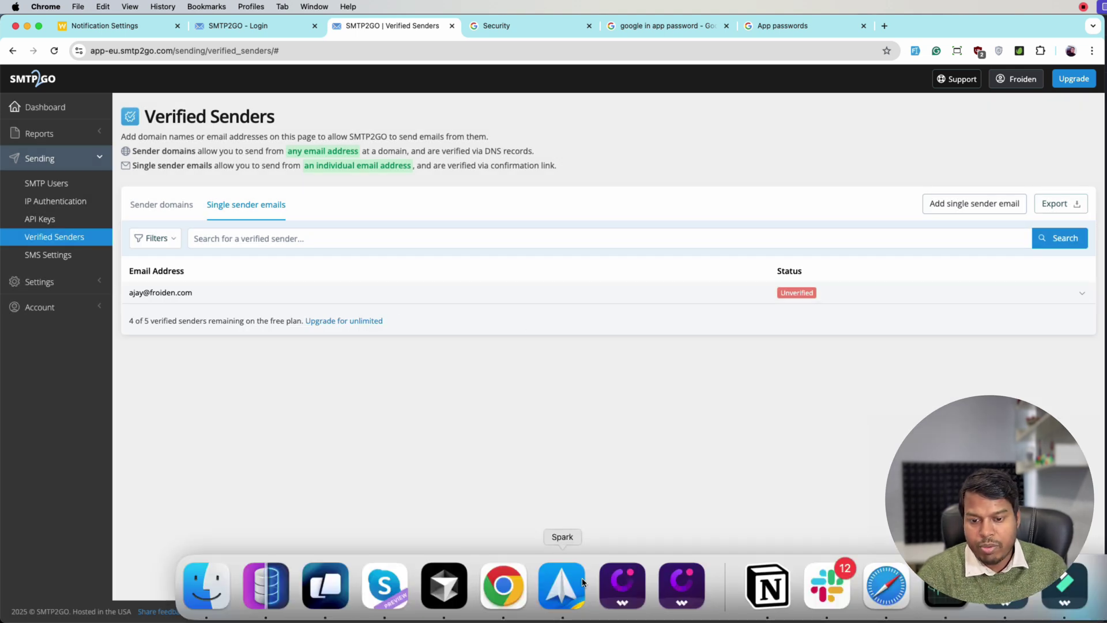
pyautogui.click(582, 582)
pyautogui.click(200, 117)
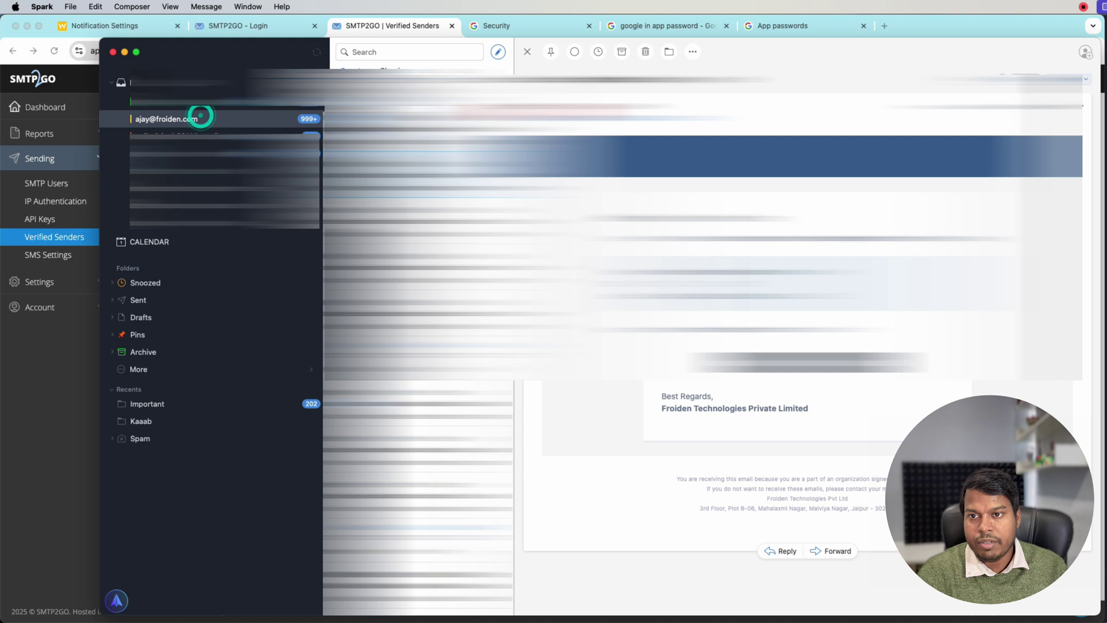
pyautogui.click(316, 52)
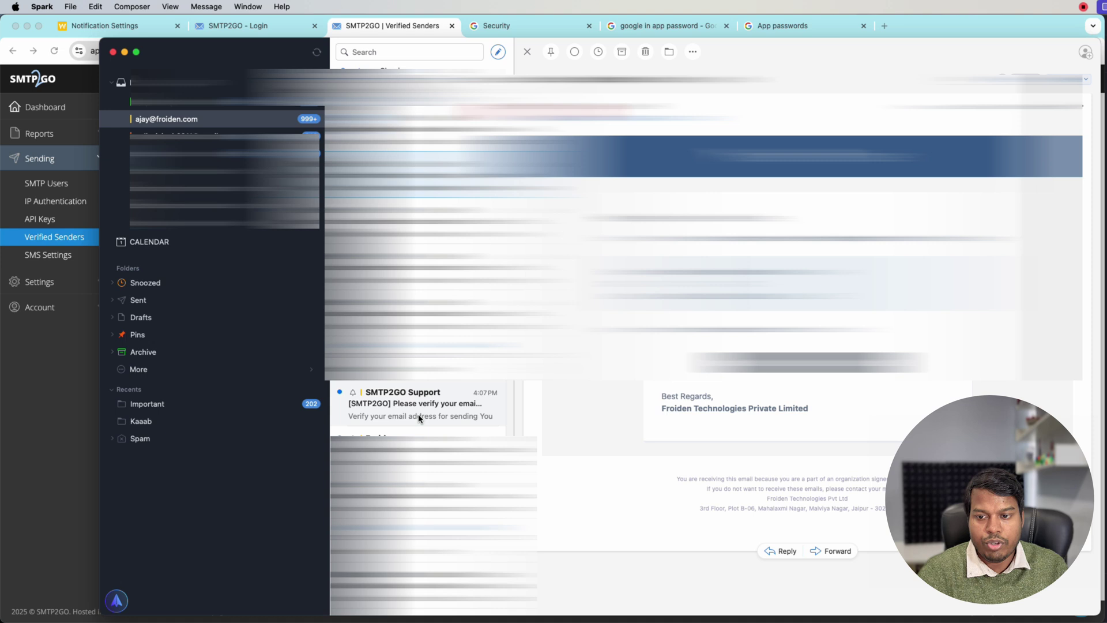
pyautogui.click(424, 413)
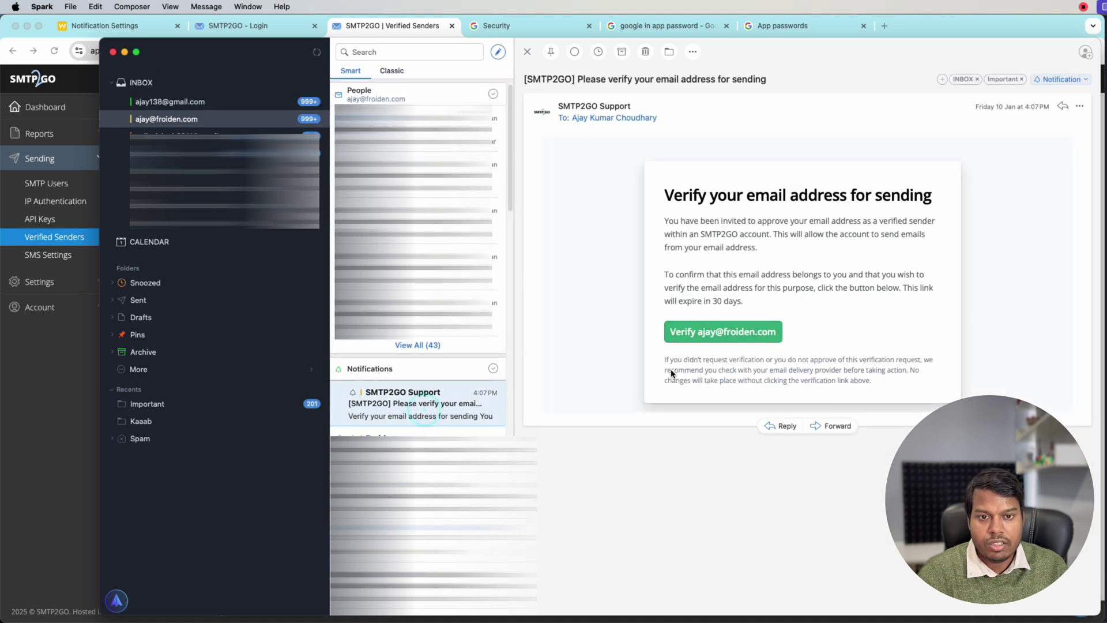
pyautogui.click(739, 340)
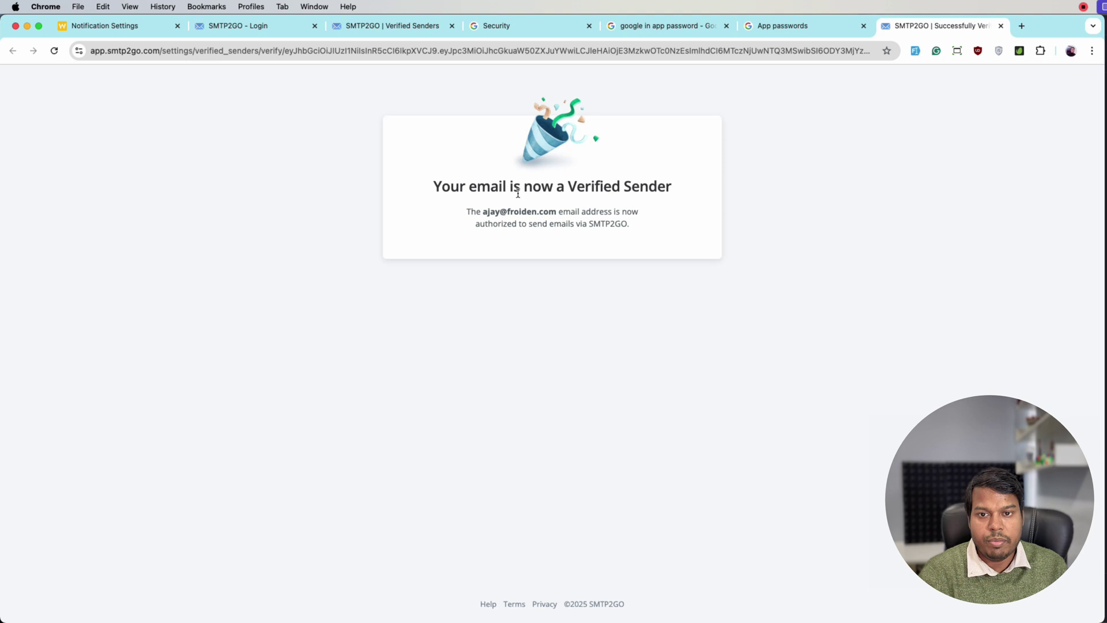
# Step: Check that SMTP2GO's Single sender emails list shows the sender address as Verified
pyautogui.click(383, 27)
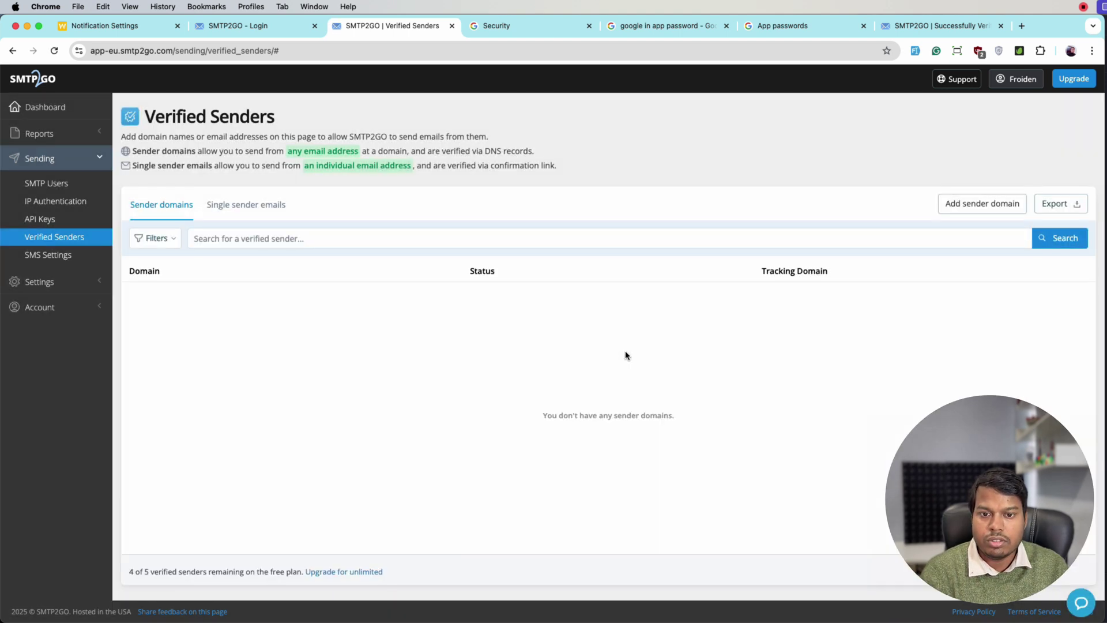
pyautogui.click(244, 212)
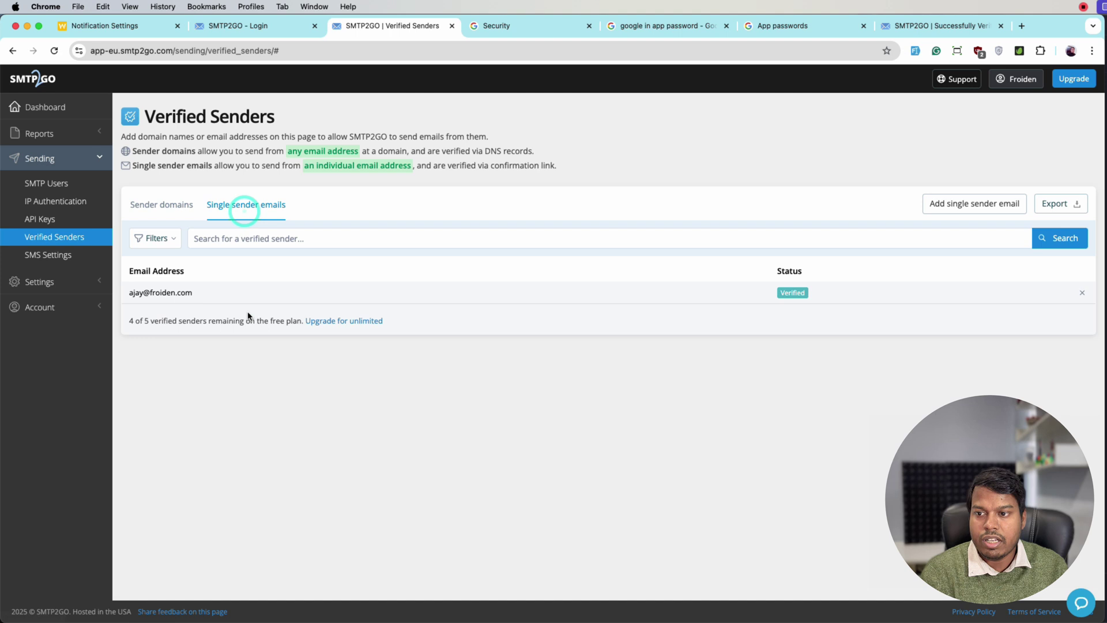
# Step: Resend the Worksuite test email and get 'Test mail sent successfully'
pyautogui.click(121, 30)
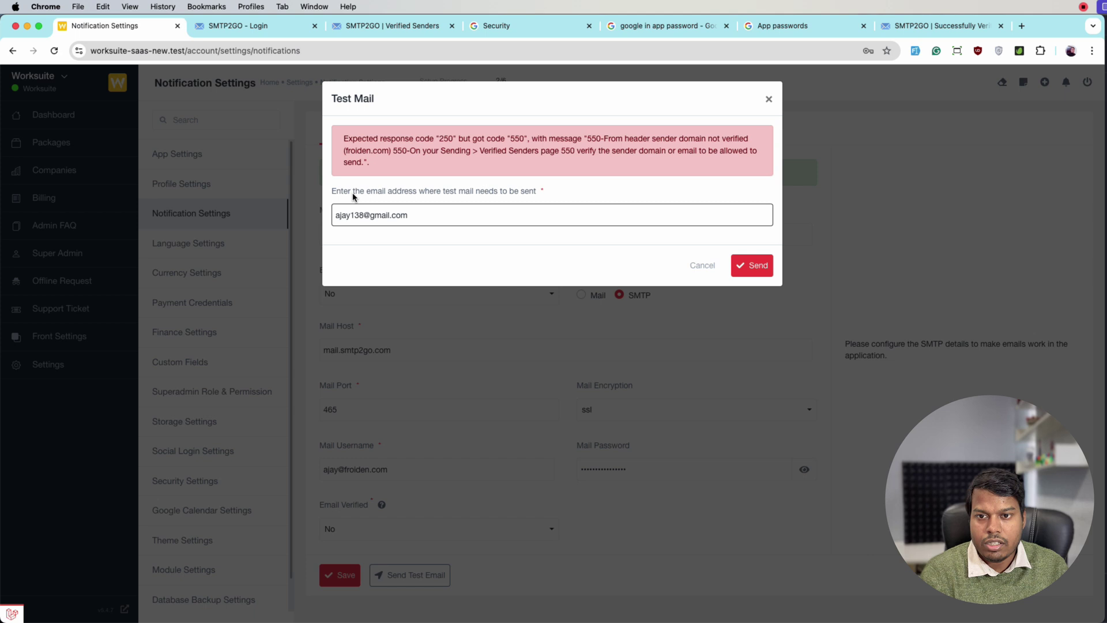
pyautogui.click(739, 260)
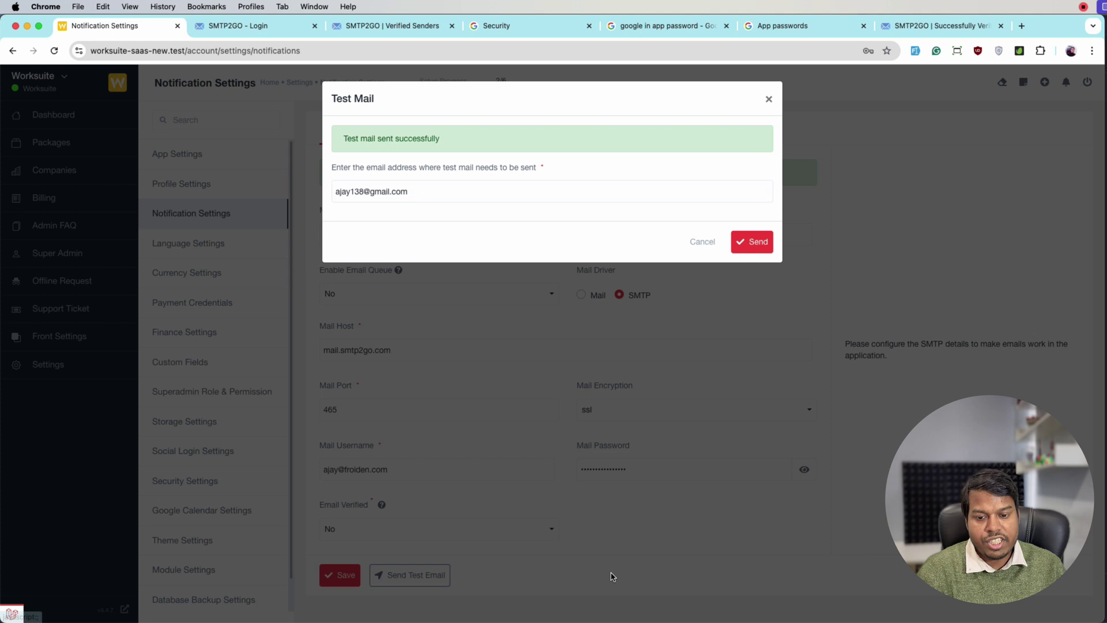
# Step: Open the Worksuite 'Confirm Receipt: Test Email' in Spark's Gmail inbox, then return to Chrome
pyautogui.moveTo(563, 619)
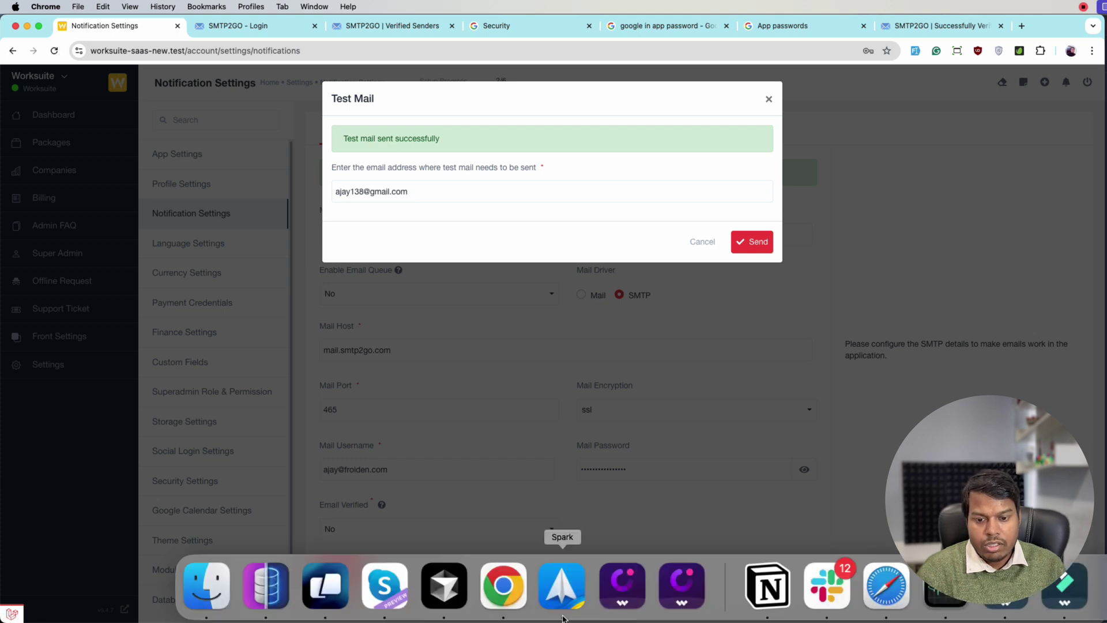
pyautogui.click(562, 587)
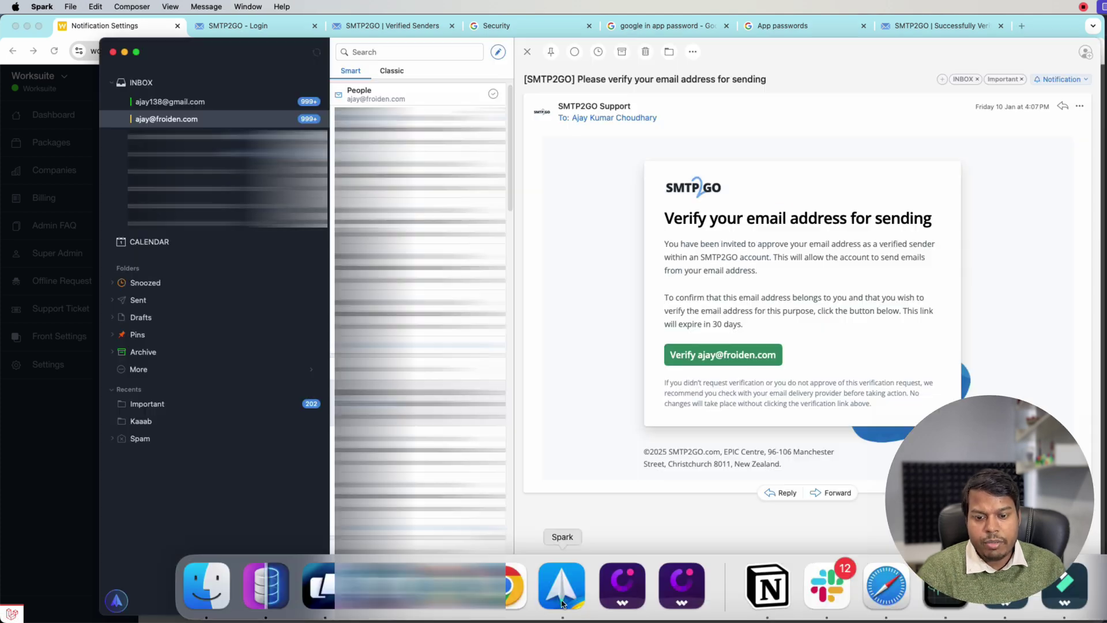
pyautogui.click(184, 101)
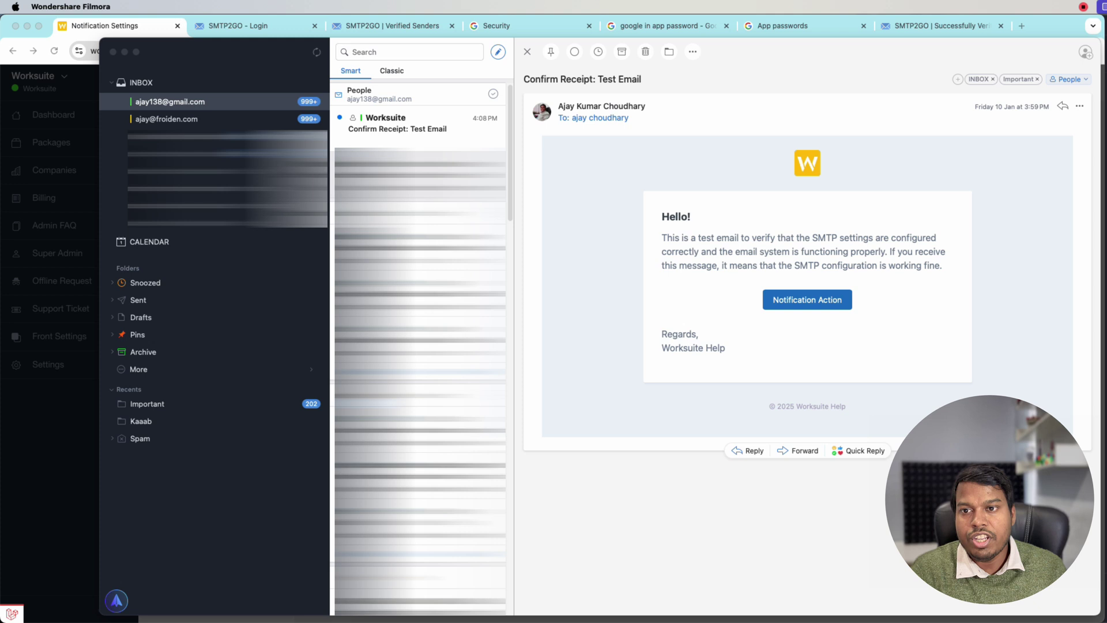
pyautogui.click(419, 139)
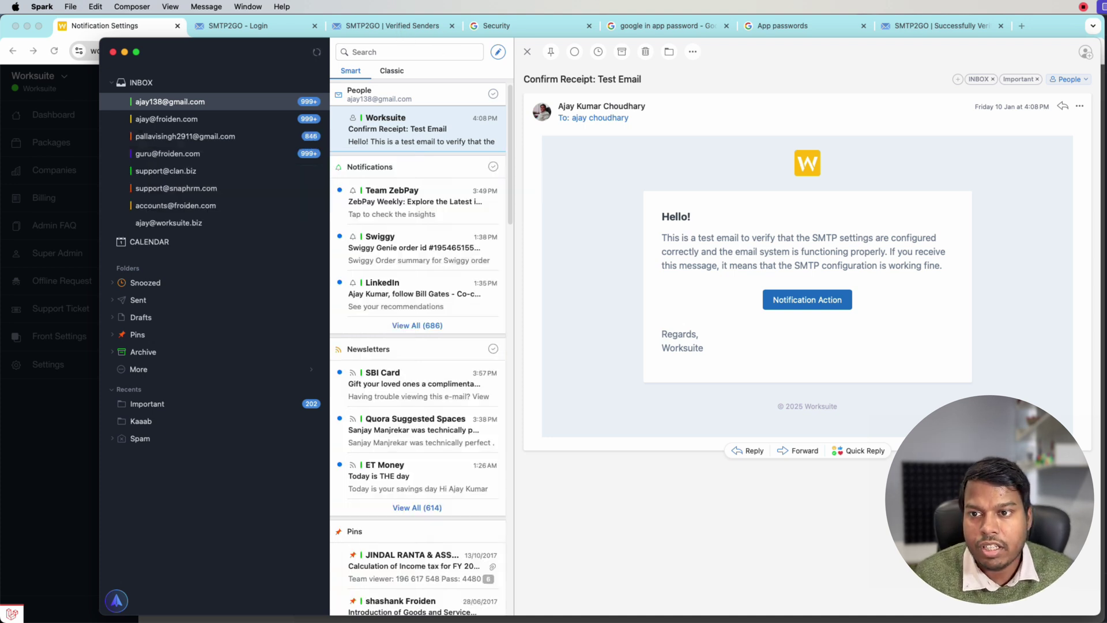
pyautogui.click(403, 33)
# Step: Cancel the Test Mail dialog and place the cursor in the Mail Host field
pyautogui.click(98, 33)
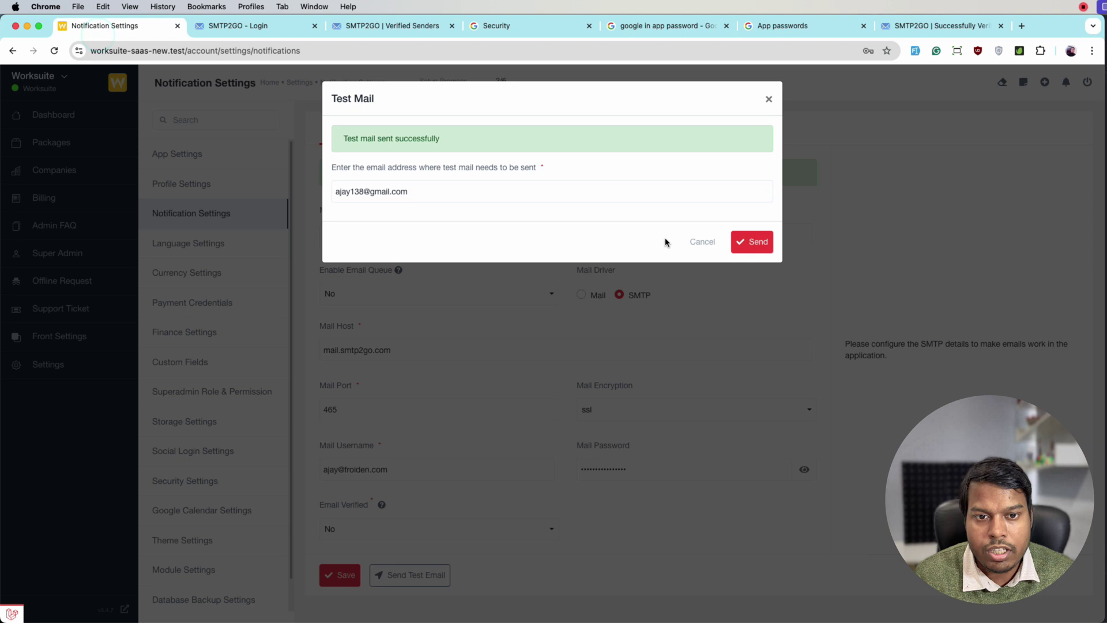
pyautogui.click(701, 241)
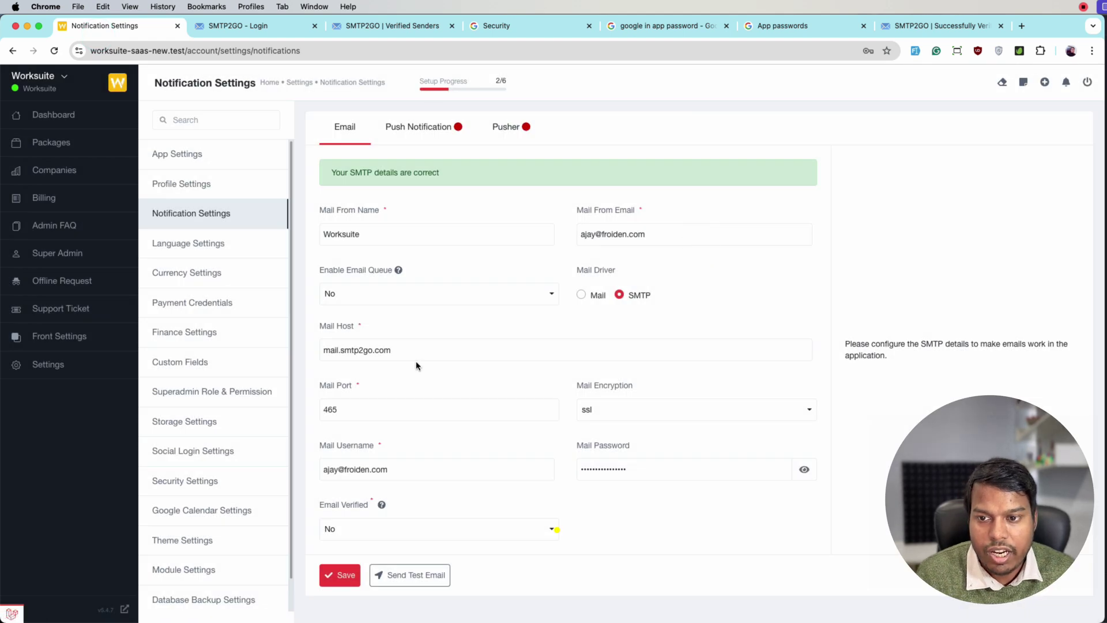
pyautogui.click(320, 355)
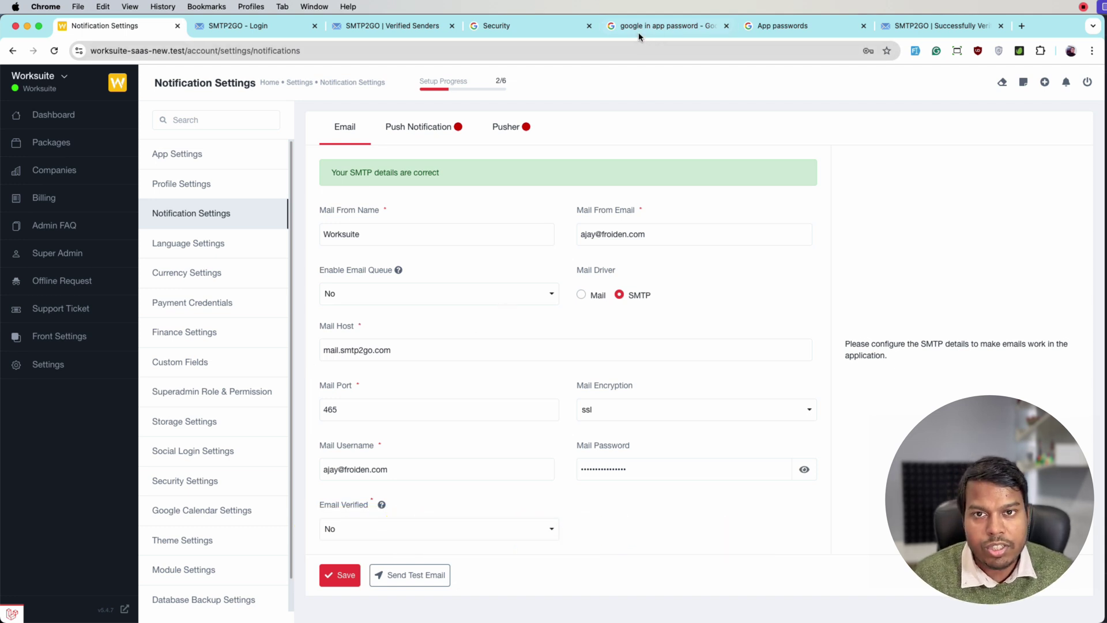
# Step: Open Google's App passwords page from the search results and confirm identity with the passkey
pyautogui.click(655, 25)
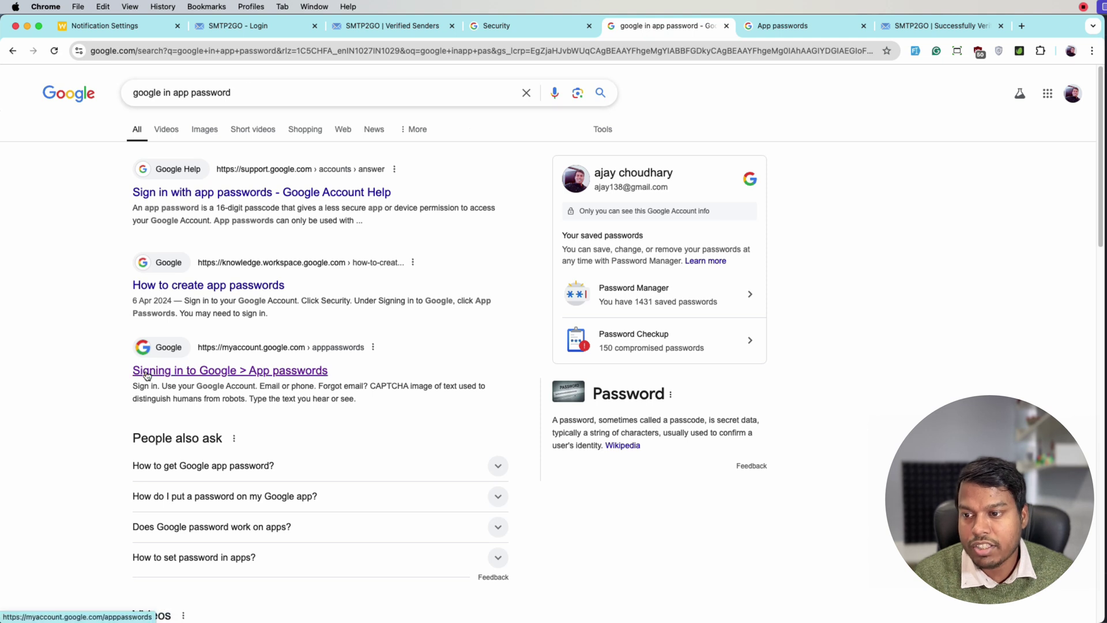
pyautogui.click(192, 374)
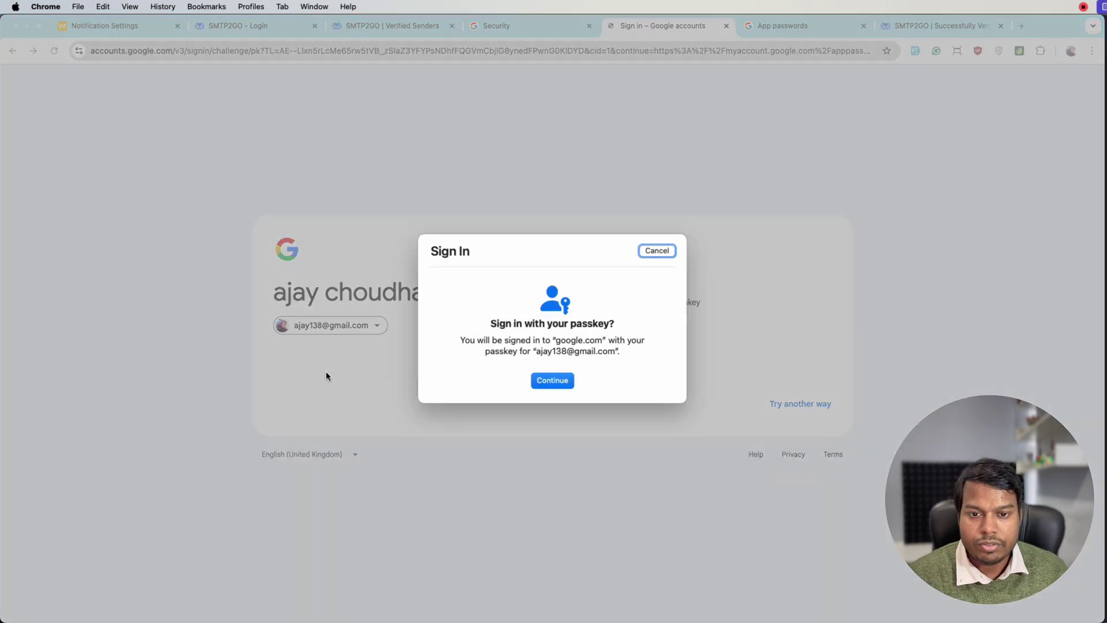
pyautogui.click(539, 380)
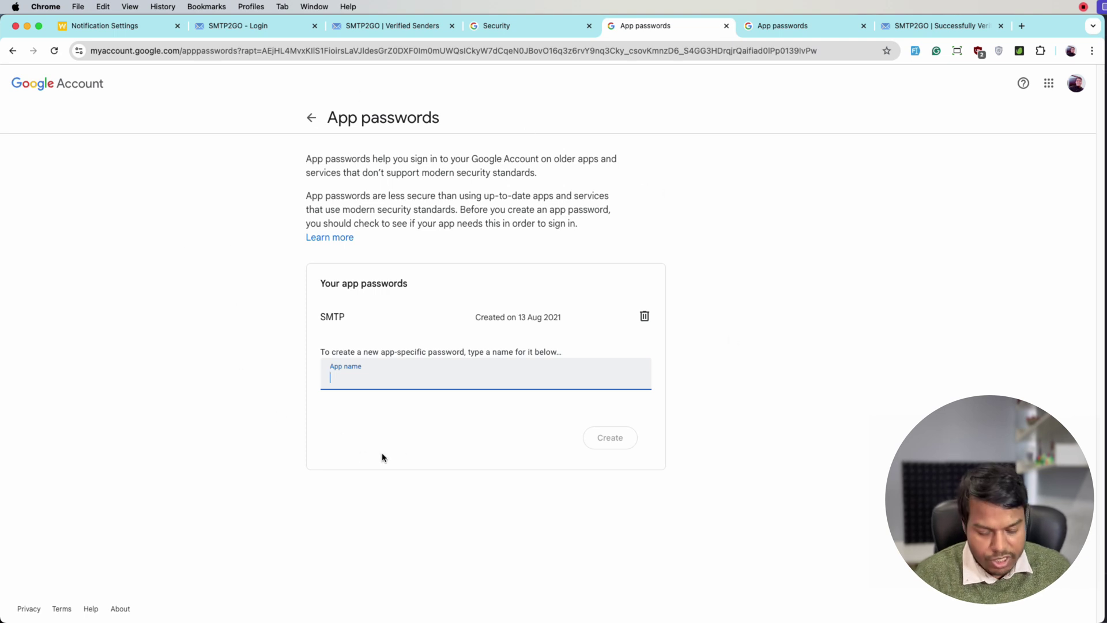
# Step: Create a 'Worksuite Test' app password and select the generated 16-character password
pyautogui.write('Worksuite')
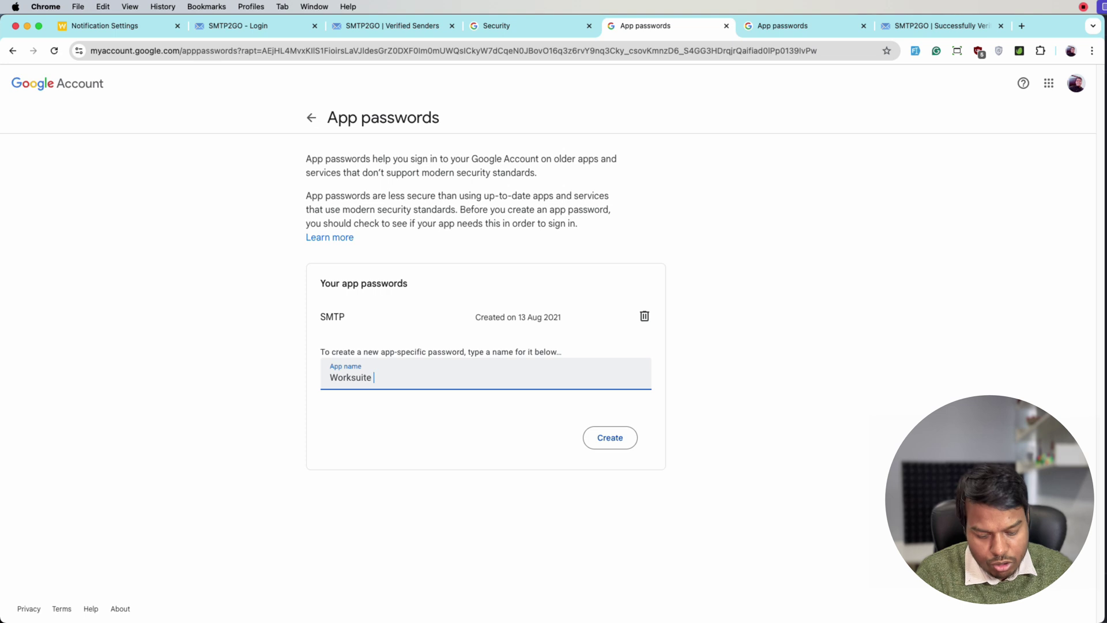
pyautogui.write(' T')
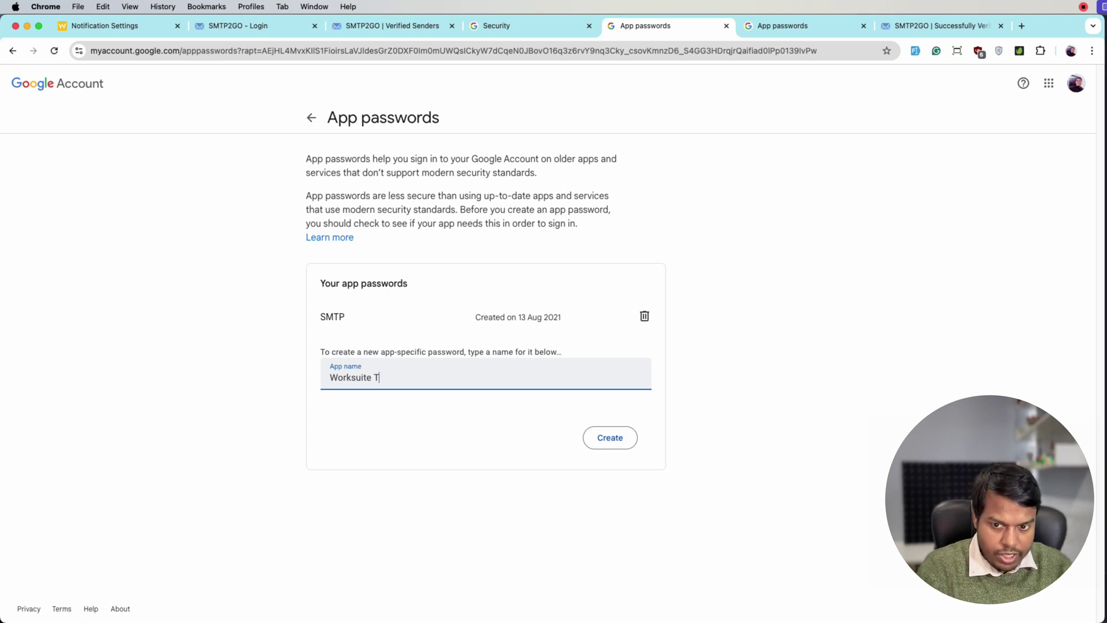
pyautogui.write('est')
pyautogui.click(605, 438)
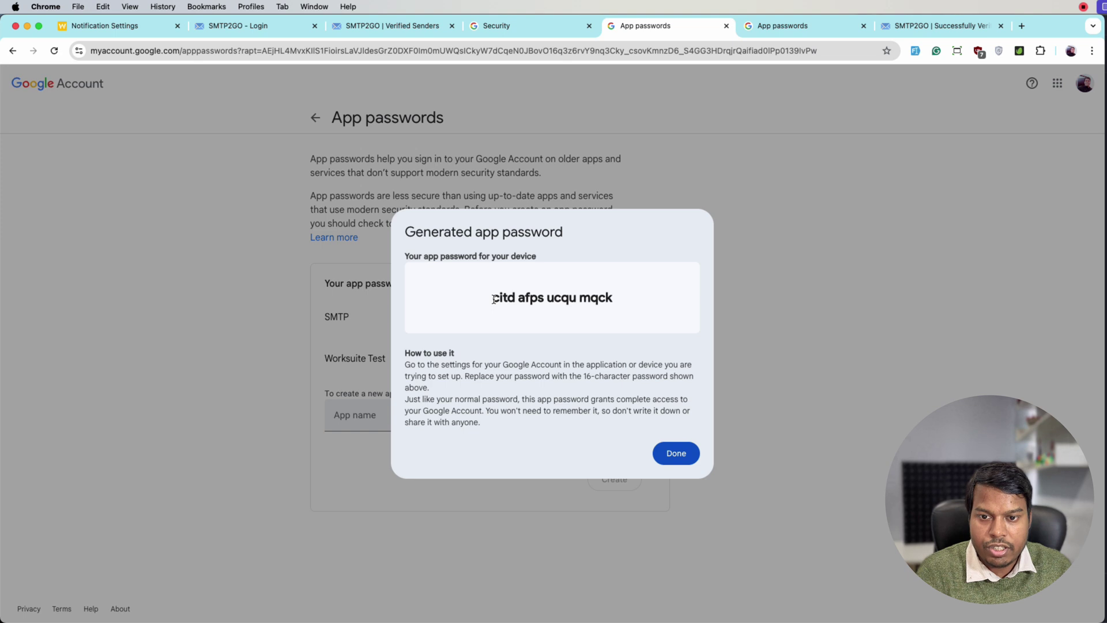
pyautogui.moveTo(493, 299); pyautogui.dragTo(631, 302)
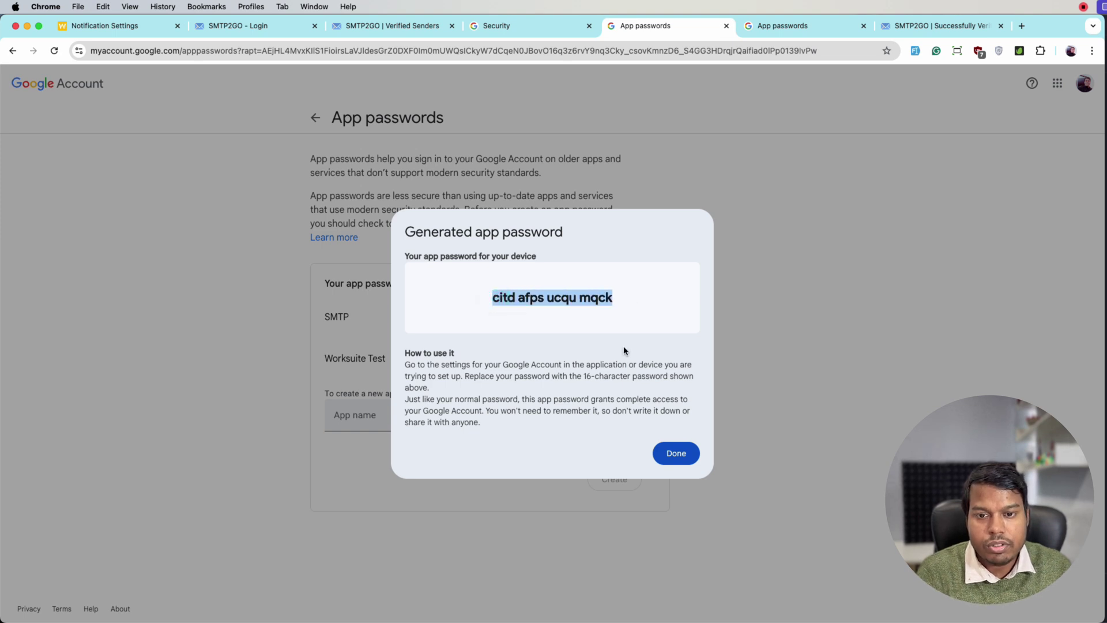
pyautogui.click(68, 25)
# Step: Replace Mail Username with the Gmail address and paste the app password as Mail Password
pyautogui.moveTo(399, 472); pyautogui.dragTo(301, 476)
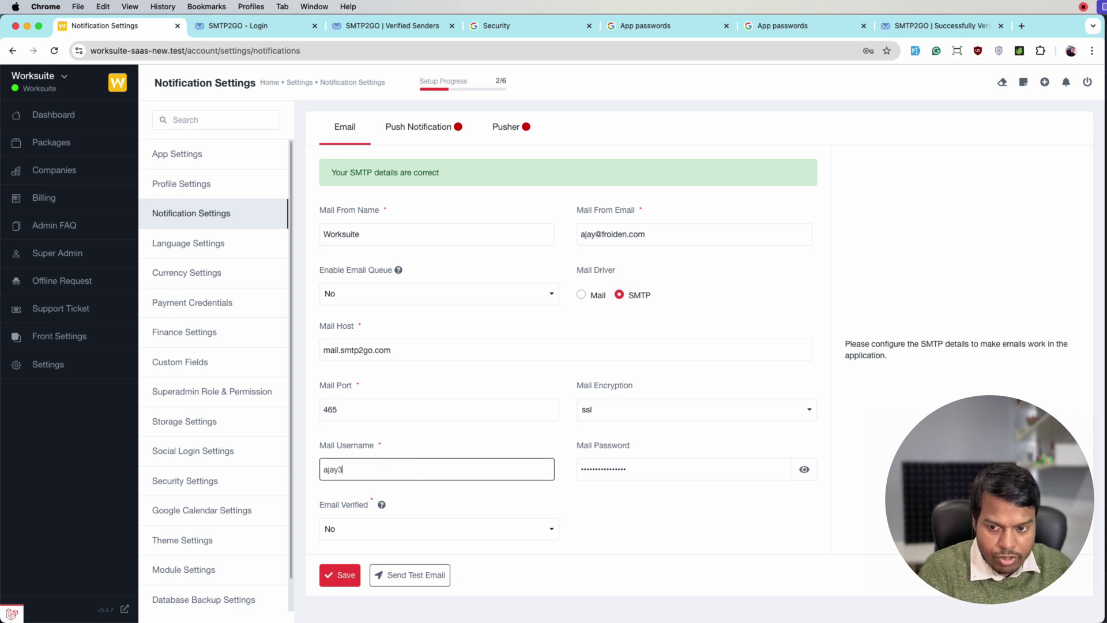
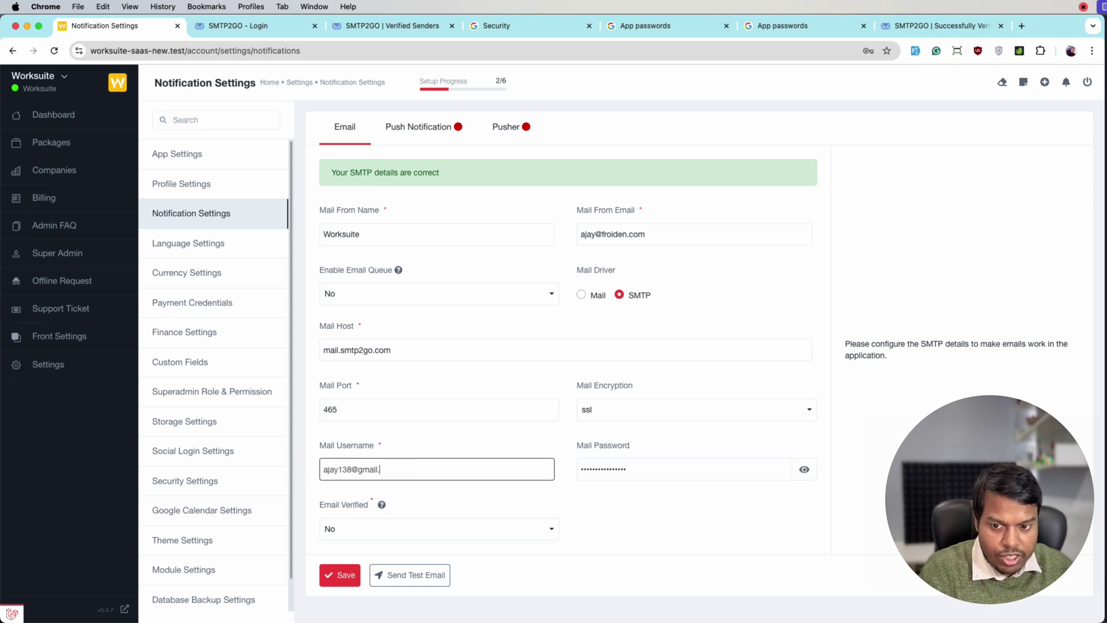
pyautogui.press('Tab')
pyautogui.press('super+v')
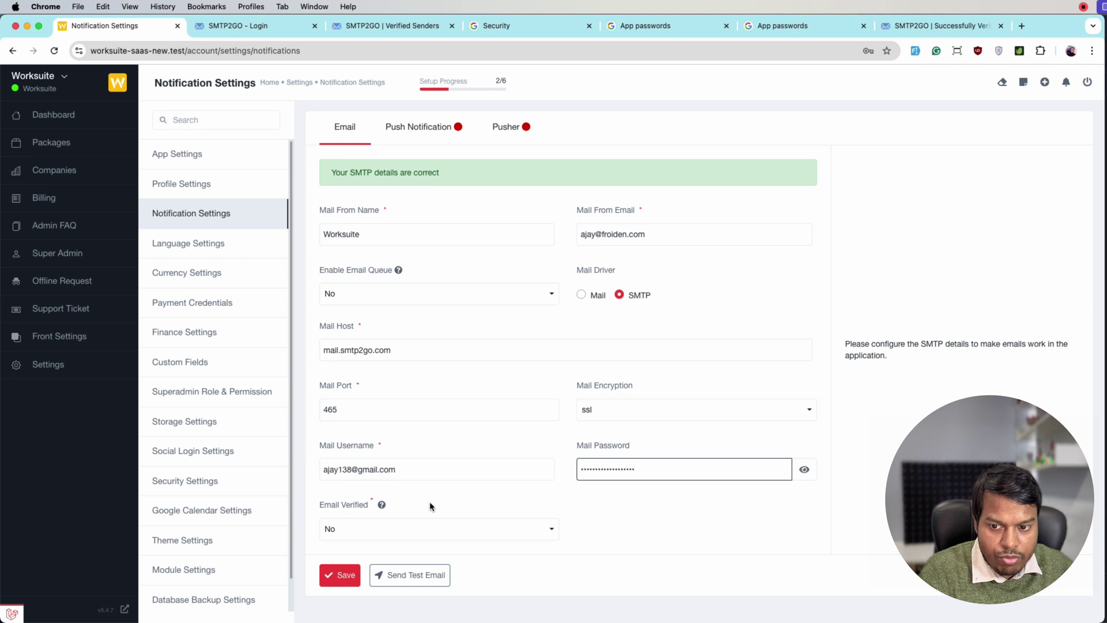
# Step: Replace the SMTP2GO mail host with smtp.gmail.com
pyautogui.click(320, 329)
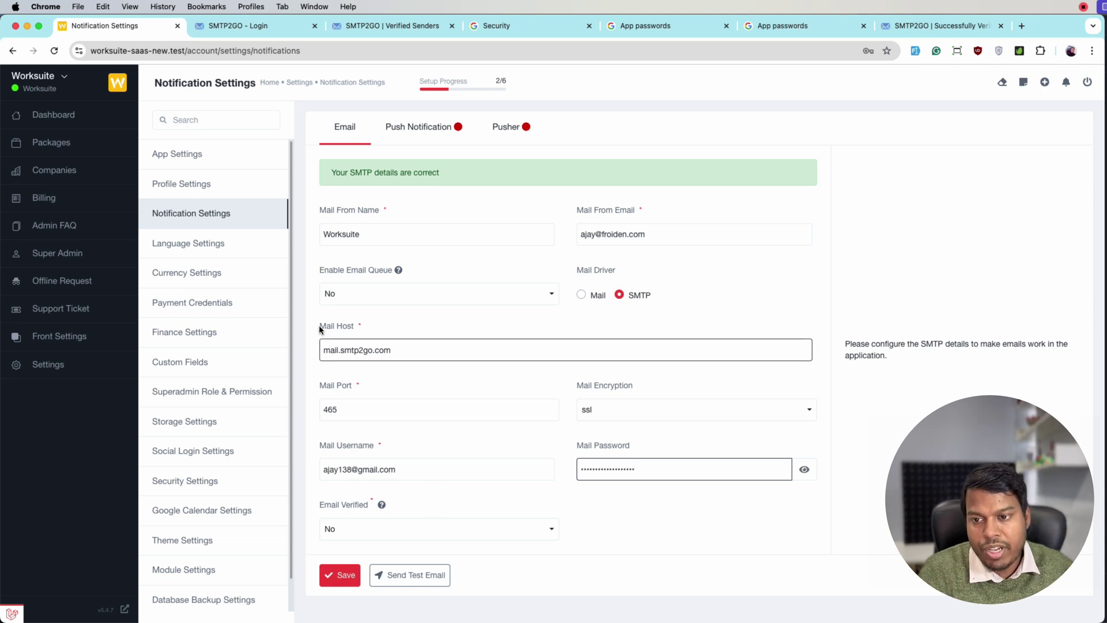
pyautogui.tripleClick(399, 353)
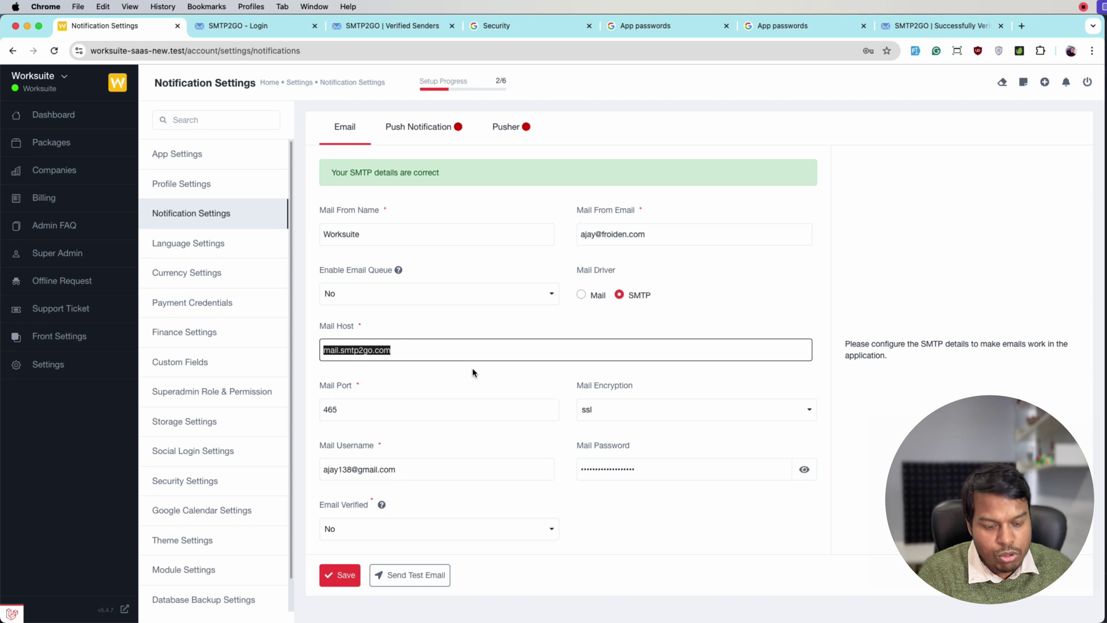
pyautogui.write('smtp')
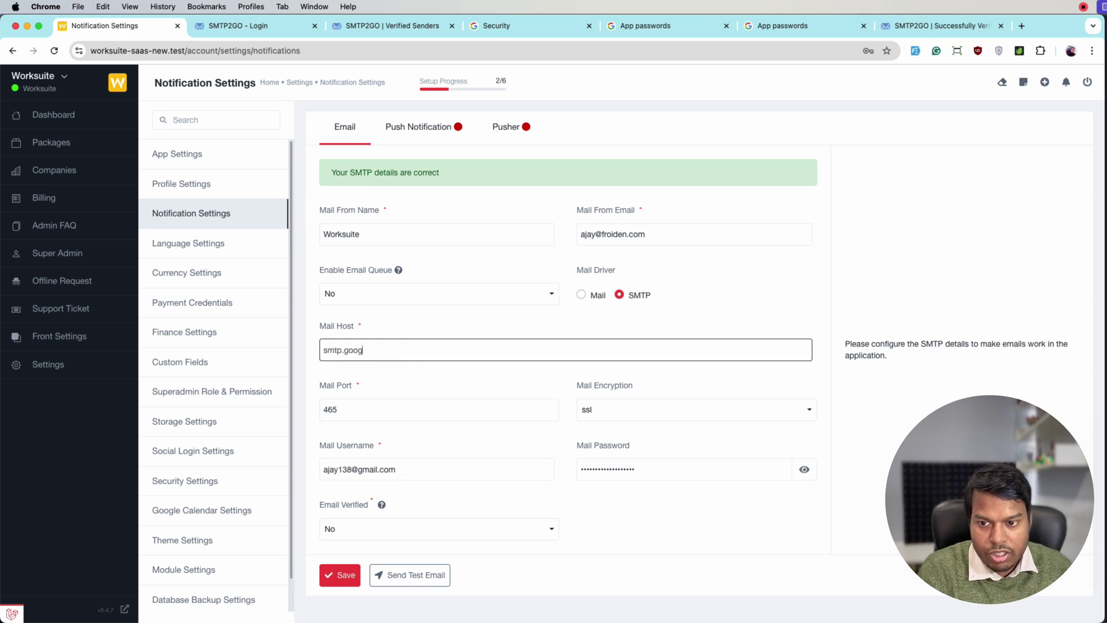
pyautogui.write('.gmail.com')
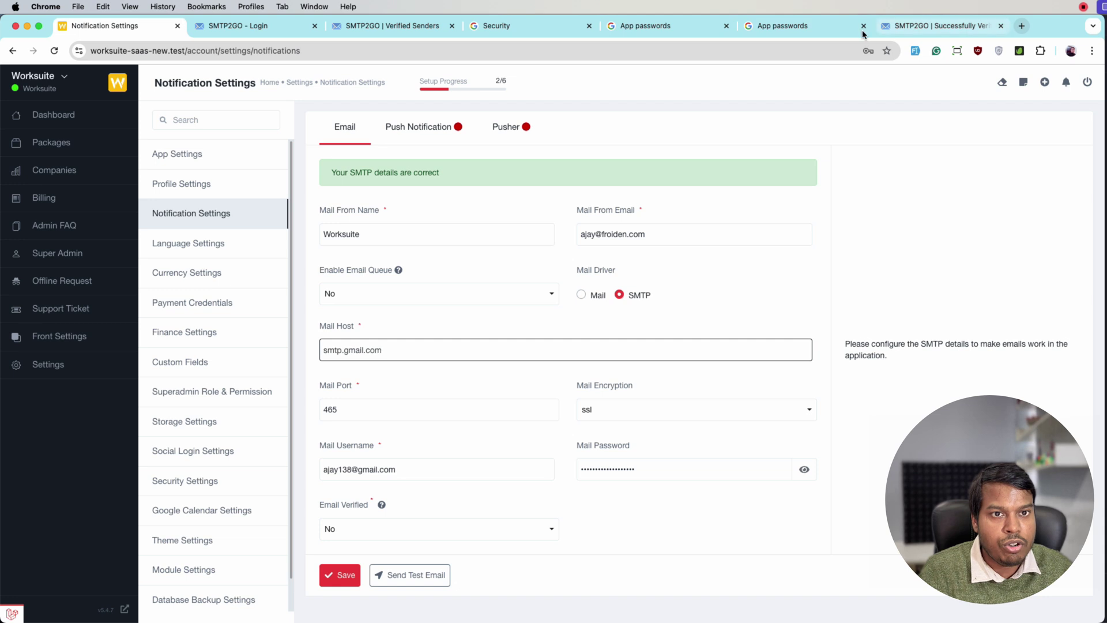
# Step: Search the web for 'gmail smtp settings' in a spare tab
pyautogui.click(767, 26)
pyautogui.click(718, 55)
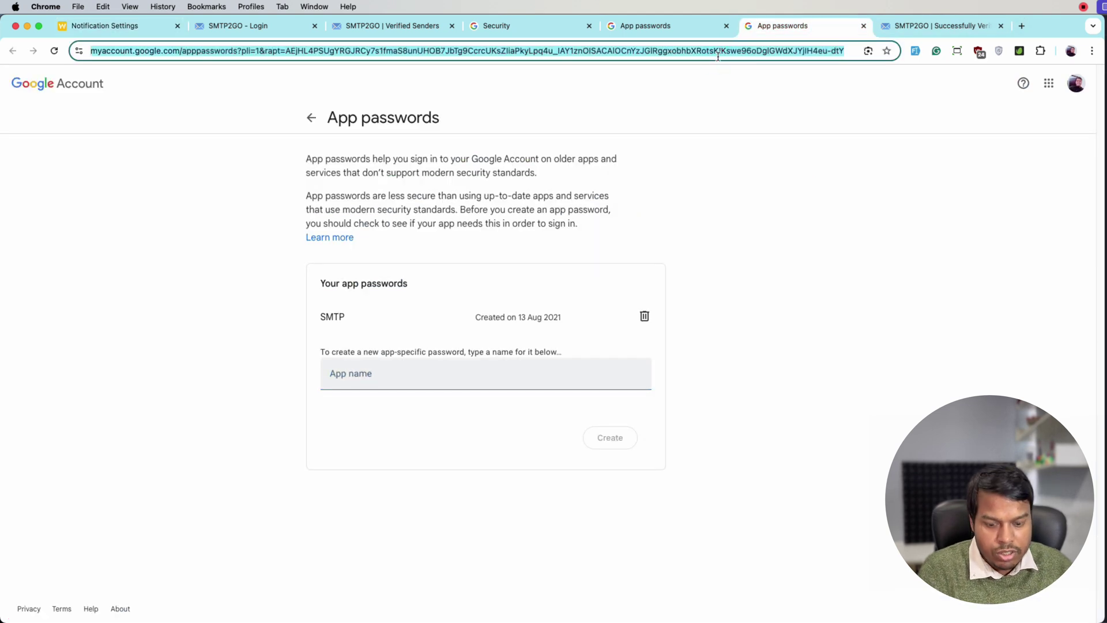
pyautogui.write('gmail smtp')
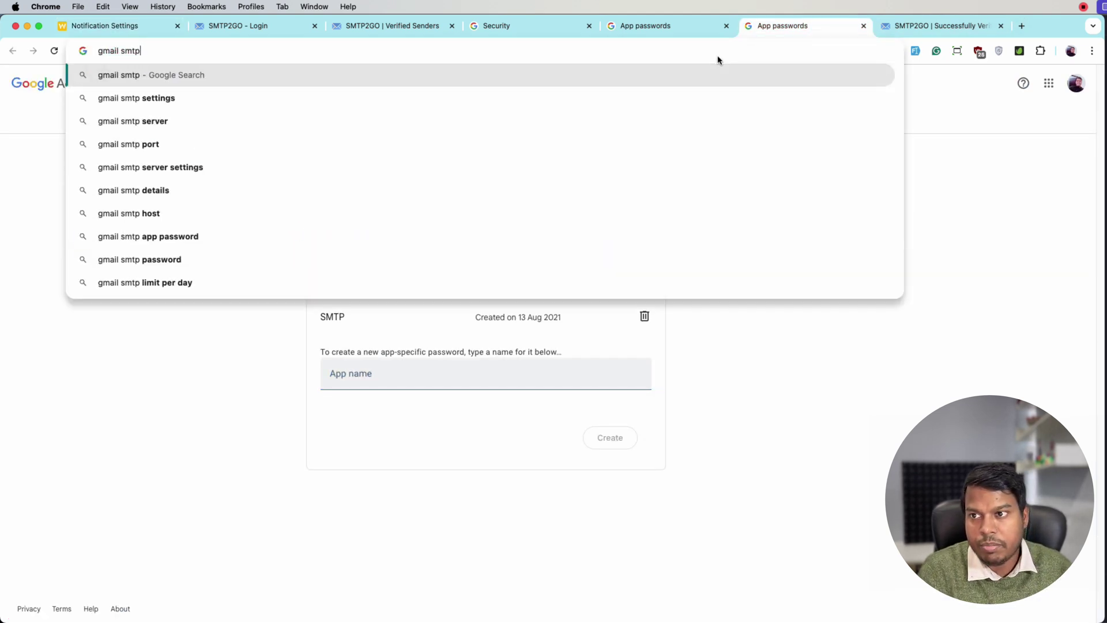
pyautogui.press('Down')
pyautogui.press('Return')
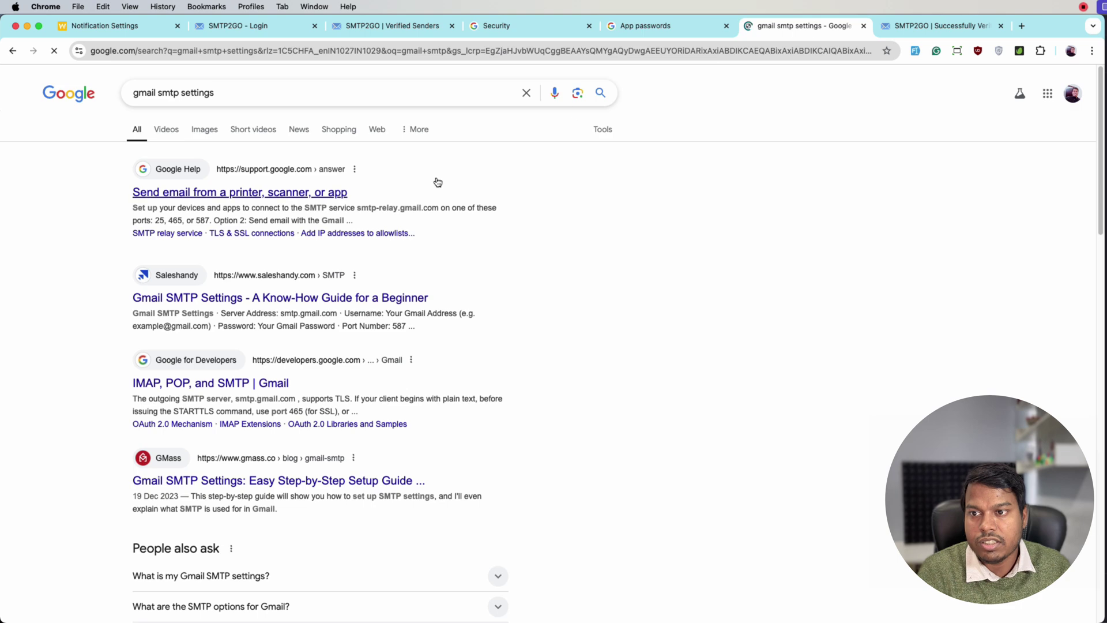
# Step: Find smtp.gmail.com under Option 2 of Google's 'Send email from a printer, scanner, or app' article
pyautogui.click(304, 193)
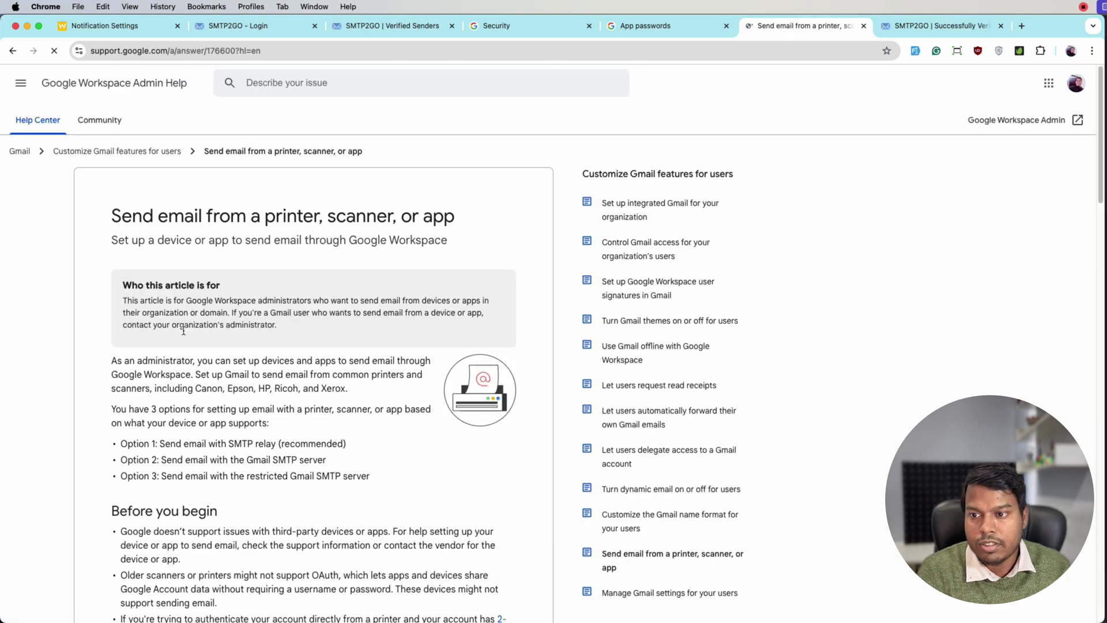
pyautogui.scroll(-3, 122, 384)
pyautogui.scroll(-10, 121, 384)
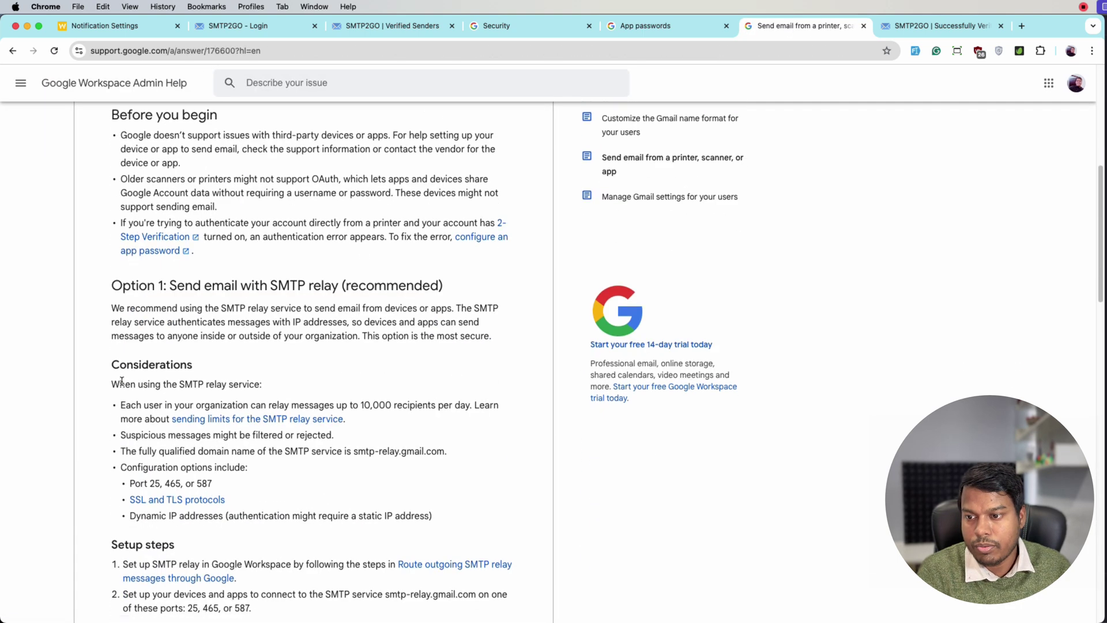
pyautogui.scroll(-10, 122, 381)
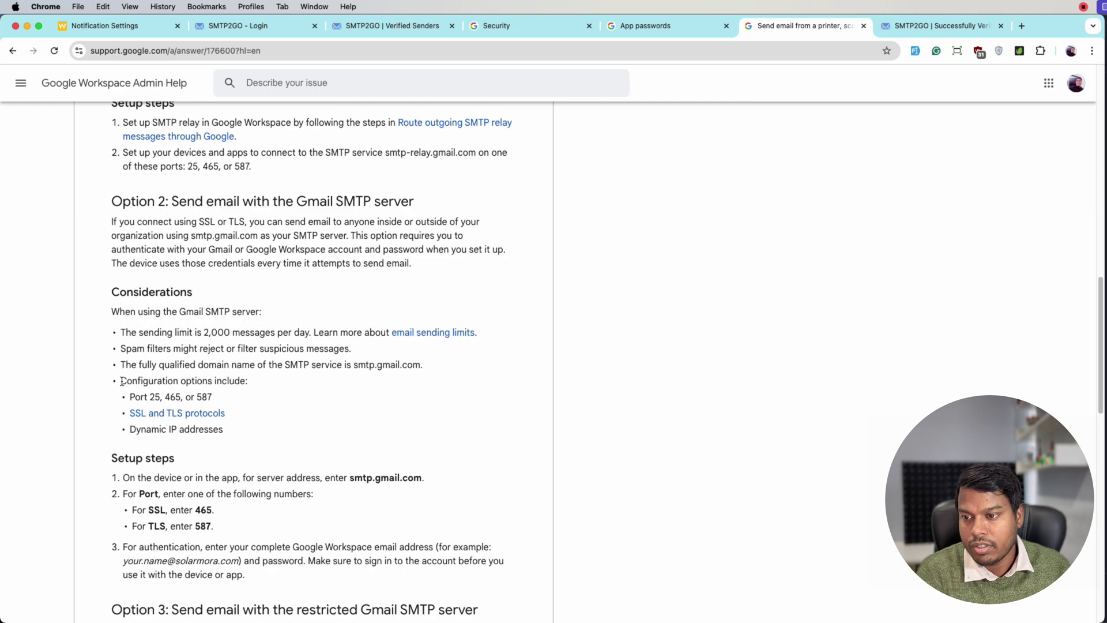
pyautogui.press('super+f')
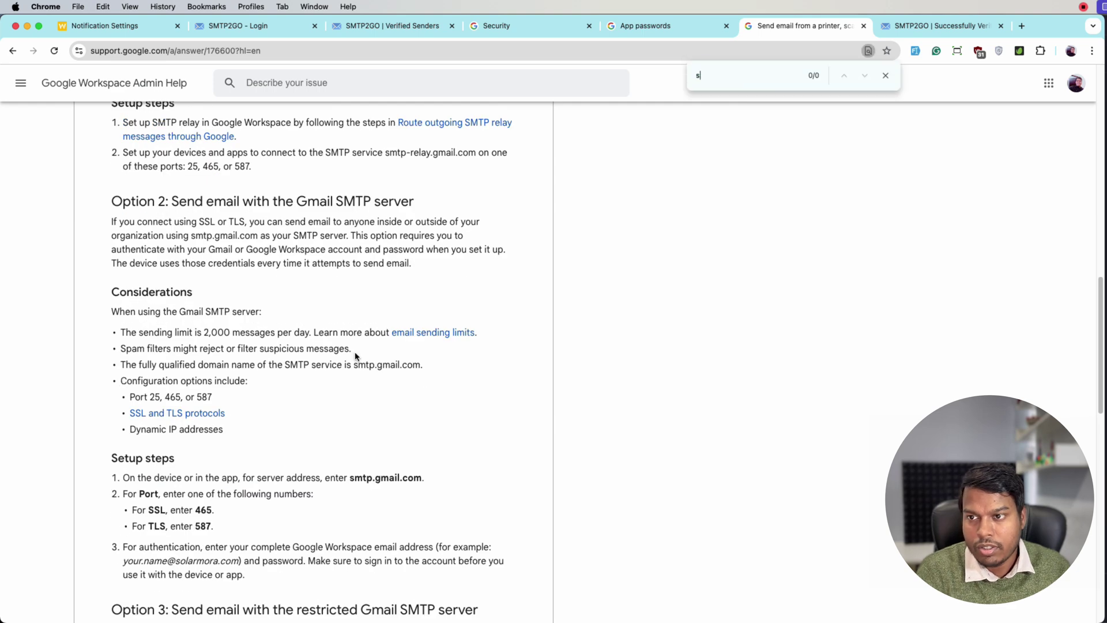
pyautogui.write('smtp.g')
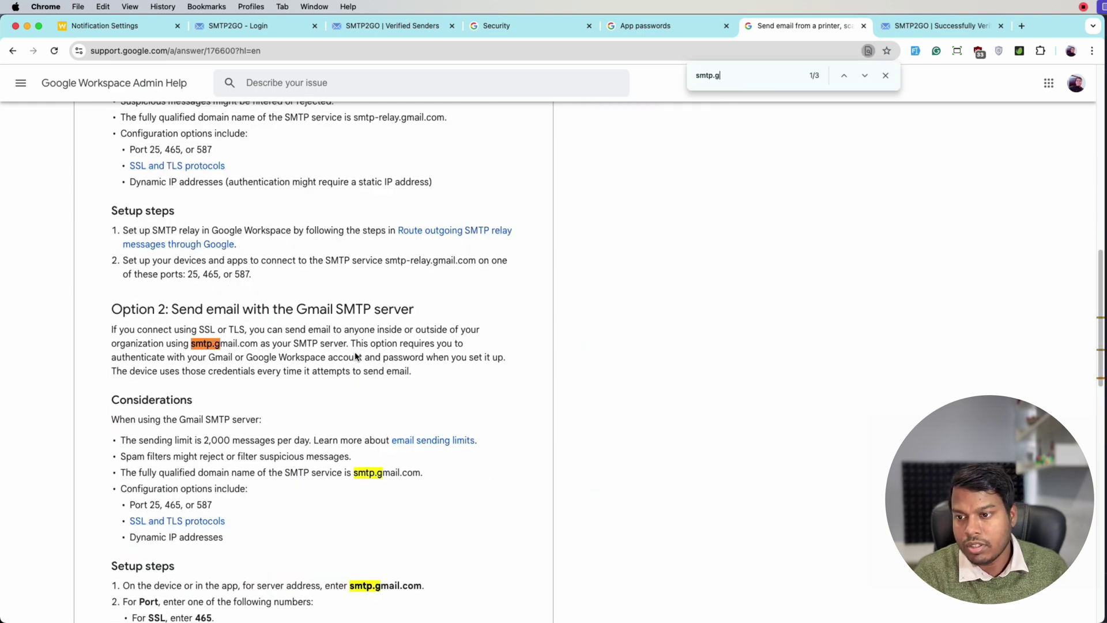
pyautogui.moveTo(192, 345); pyautogui.dragTo(261, 345)
# Step: Copy the Gmail username into Mail From Email and save the notification settings
pyautogui.click(124, 26)
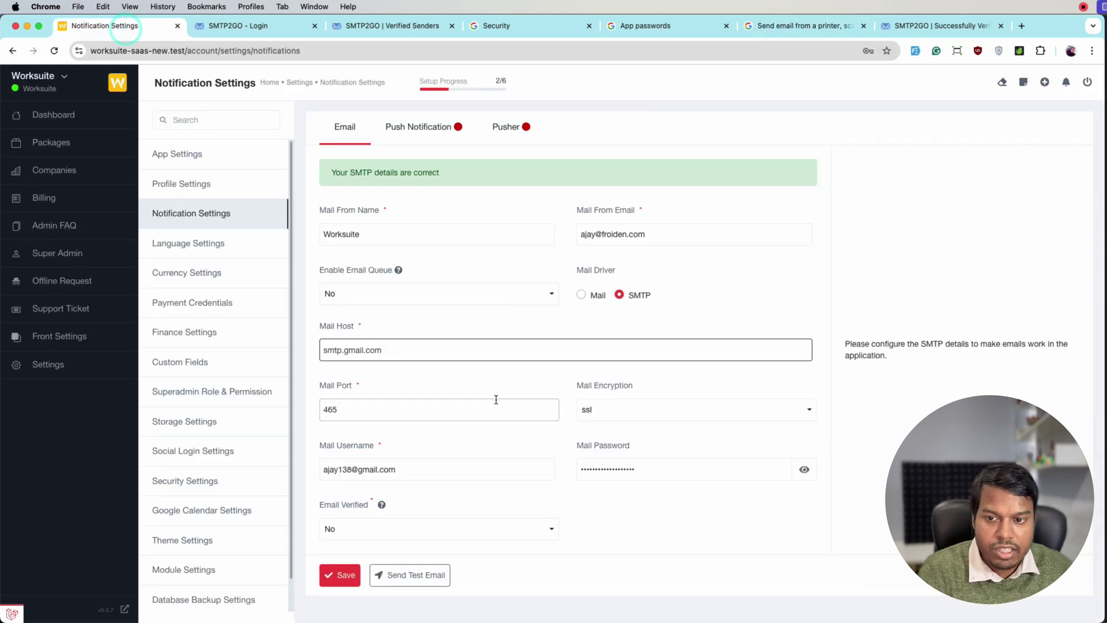
pyautogui.click(338, 577)
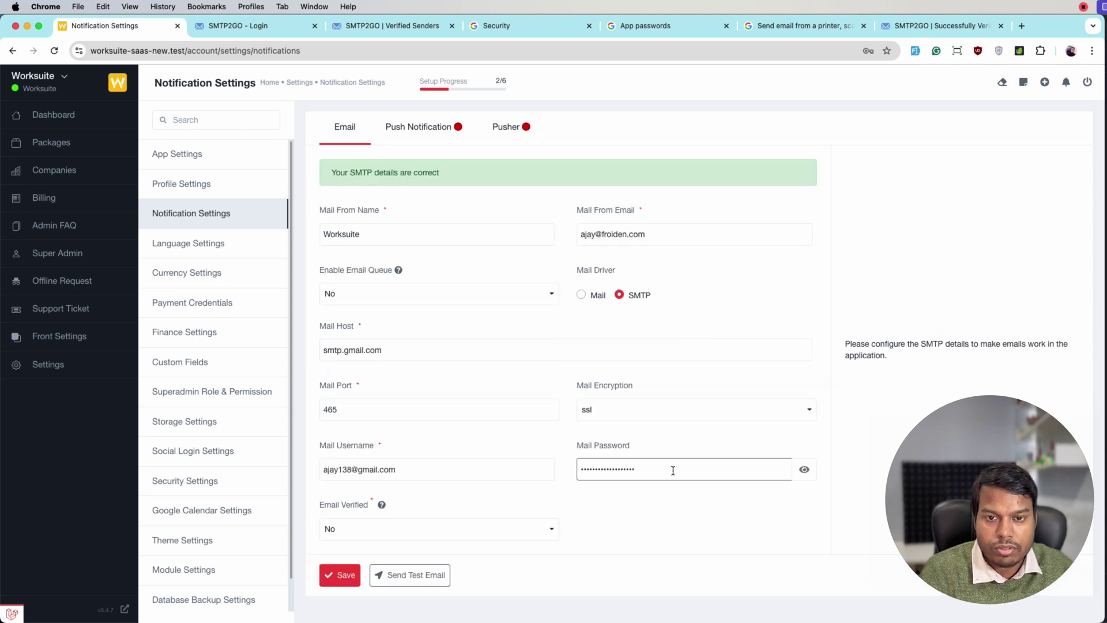
pyautogui.tripleClick(420, 469)
pyautogui.press('super+c')
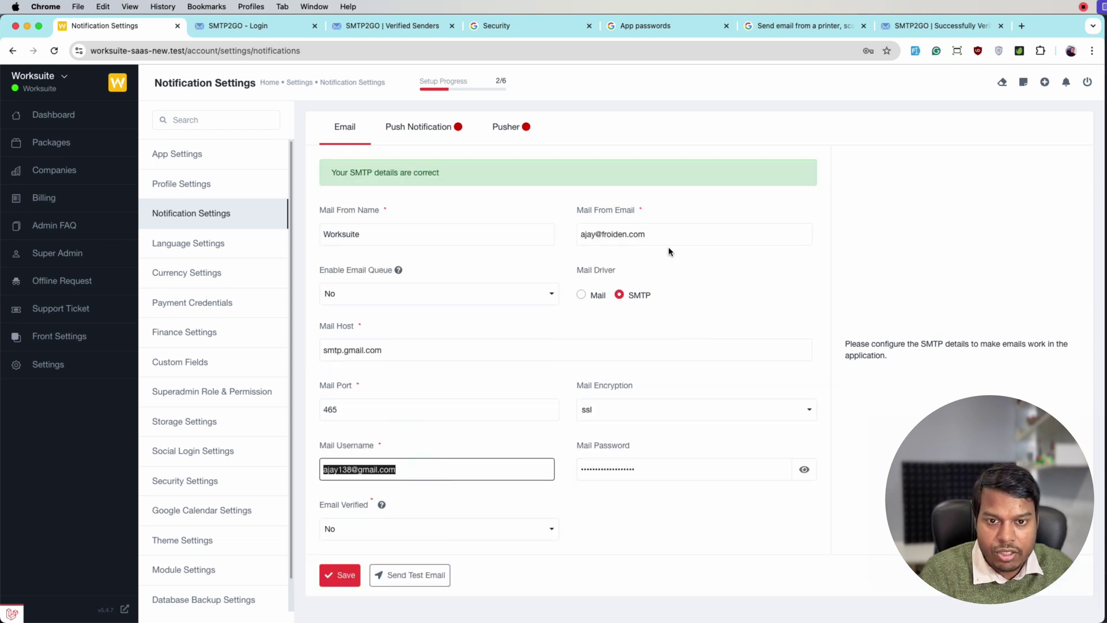
pyautogui.click(673, 233)
pyautogui.press('super+a')
pyautogui.press('super+v')
pyautogui.click(344, 570)
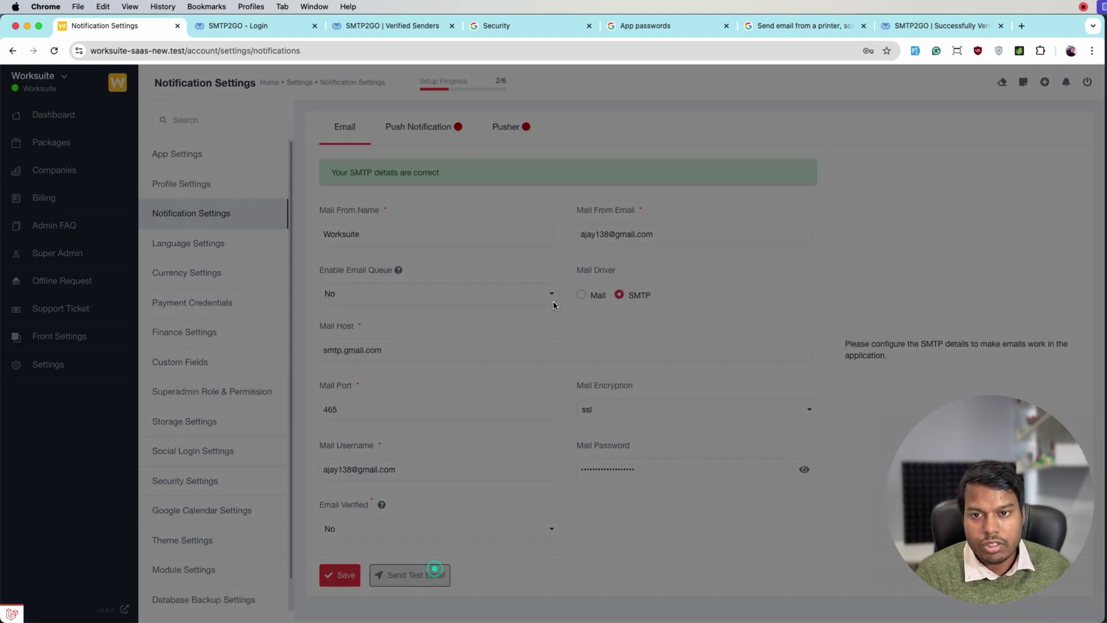
# Step: Send a test email via Gmail SMTP to the company address, dismissing Chrome's password prompt
pyautogui.click(434, 569)
pyautogui.click(880, 79)
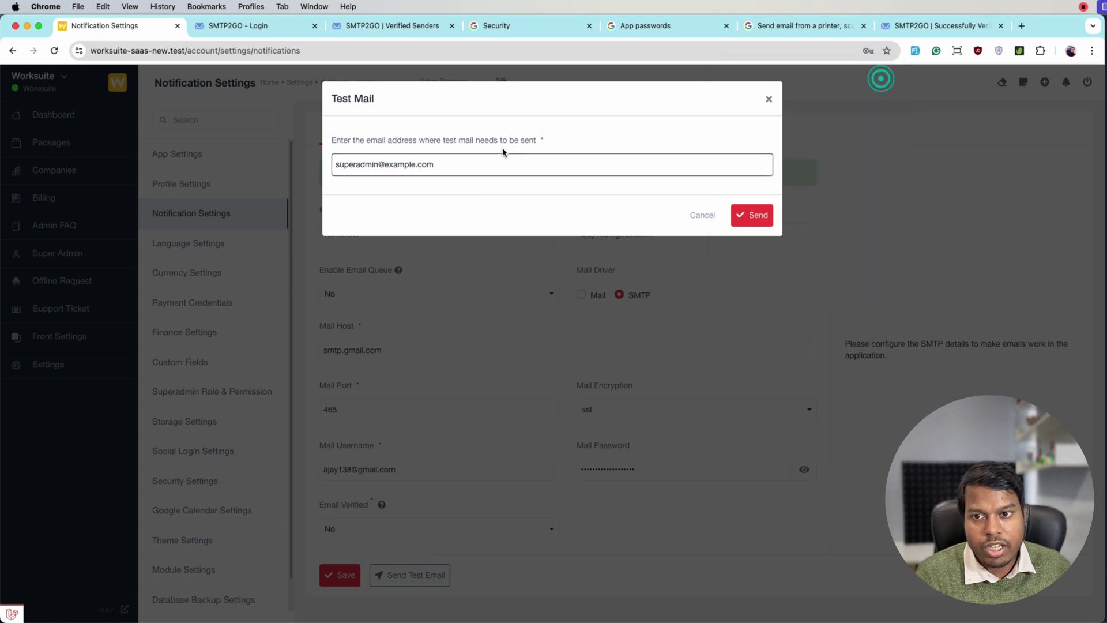
pyautogui.click(504, 152)
pyautogui.press('super+a')
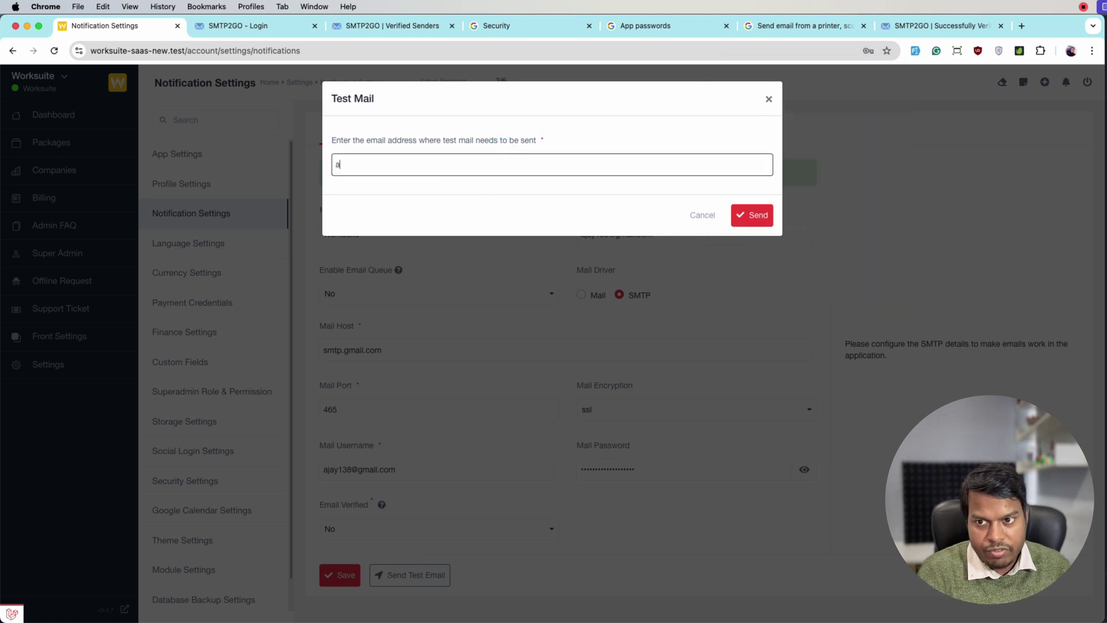
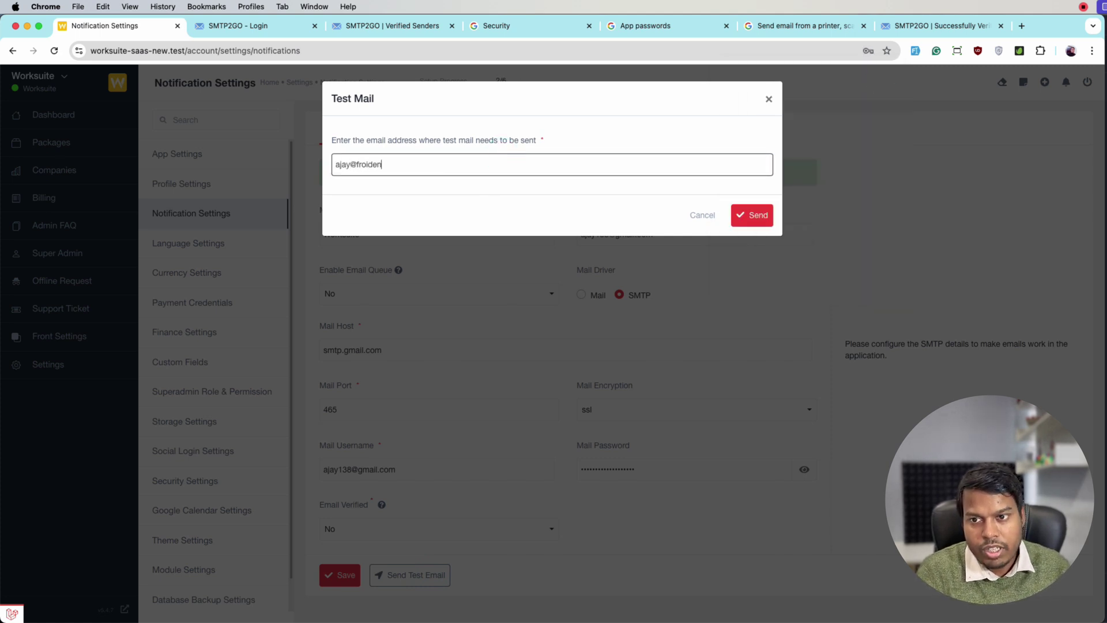
pyautogui.click(748, 211)
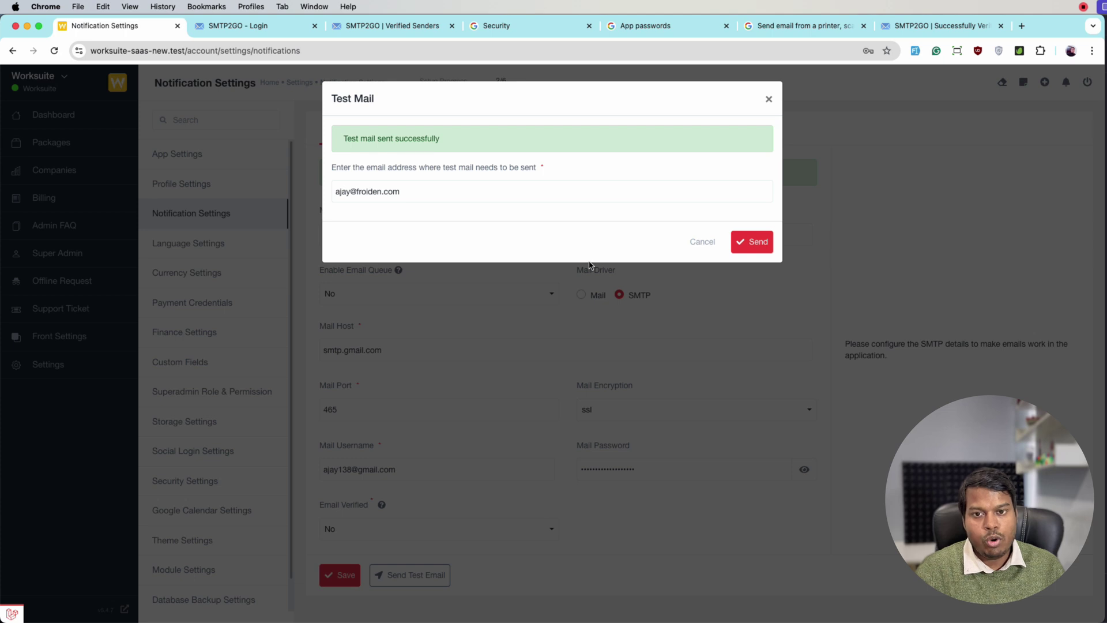
# Step: Open Spark's company inbox and refresh it to fetch new mail
pyautogui.moveTo(656, 621)
pyautogui.click(576, 597)
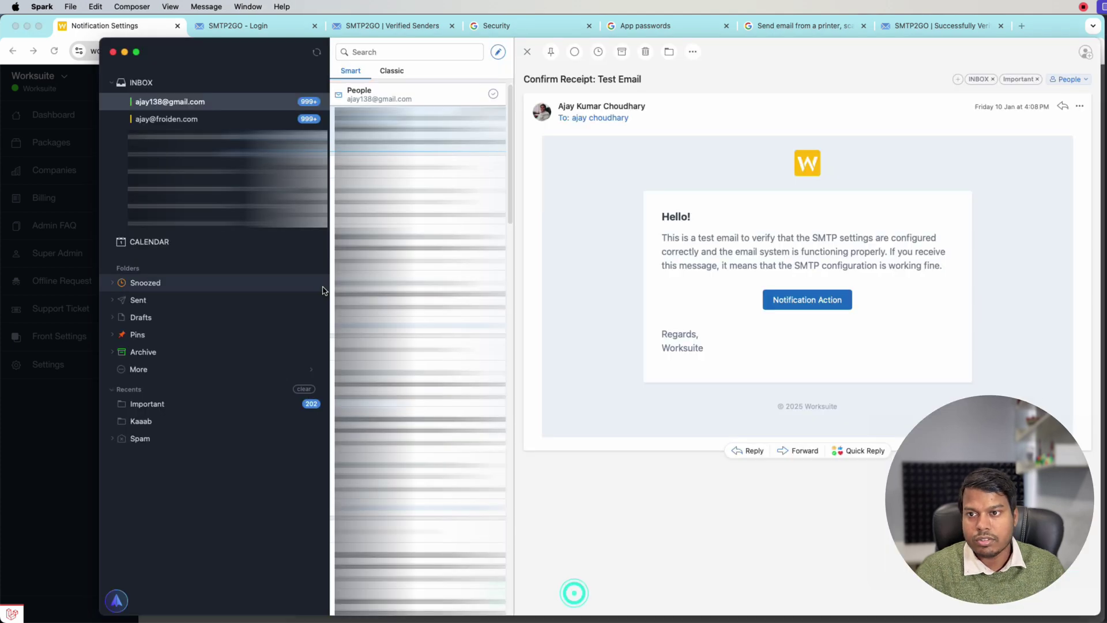
pyautogui.click(271, 118)
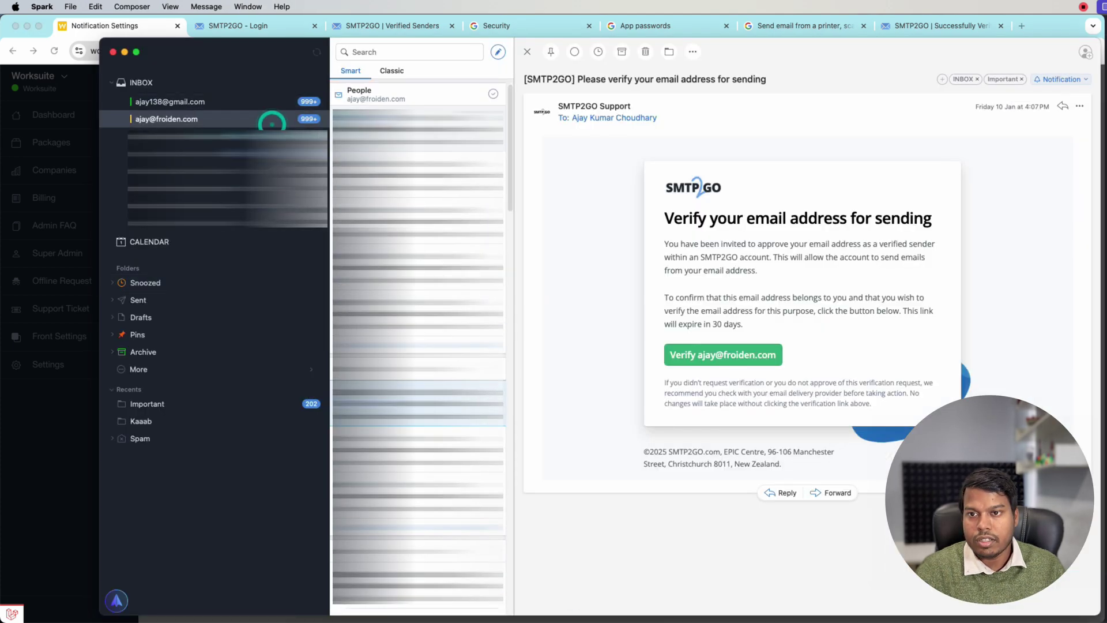
pyautogui.click(393, 71)
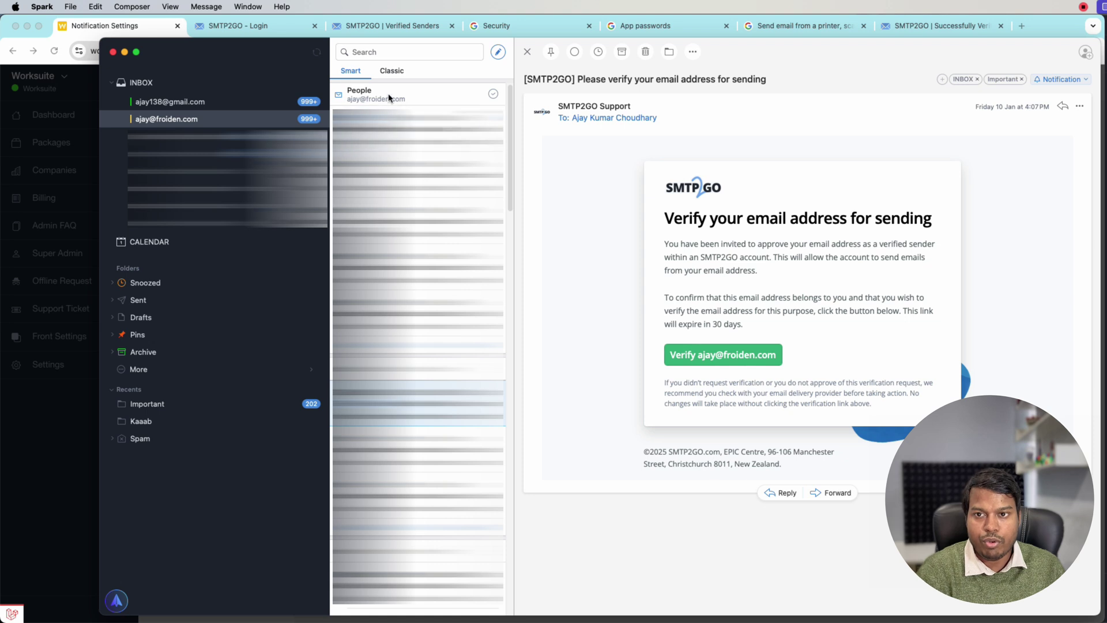
pyautogui.click(364, 74)
pyautogui.click(316, 52)
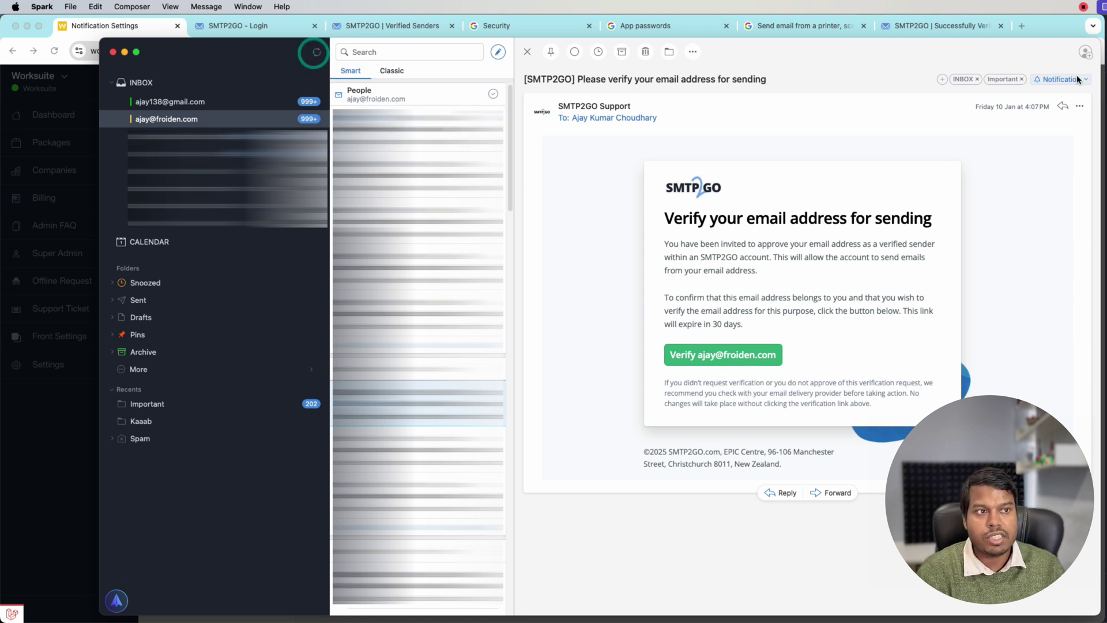
# Step: Open the 'Confirm Receipt: Test Email' message and reveal its full sender and recipient addresses
pyautogui.click(417, 125)
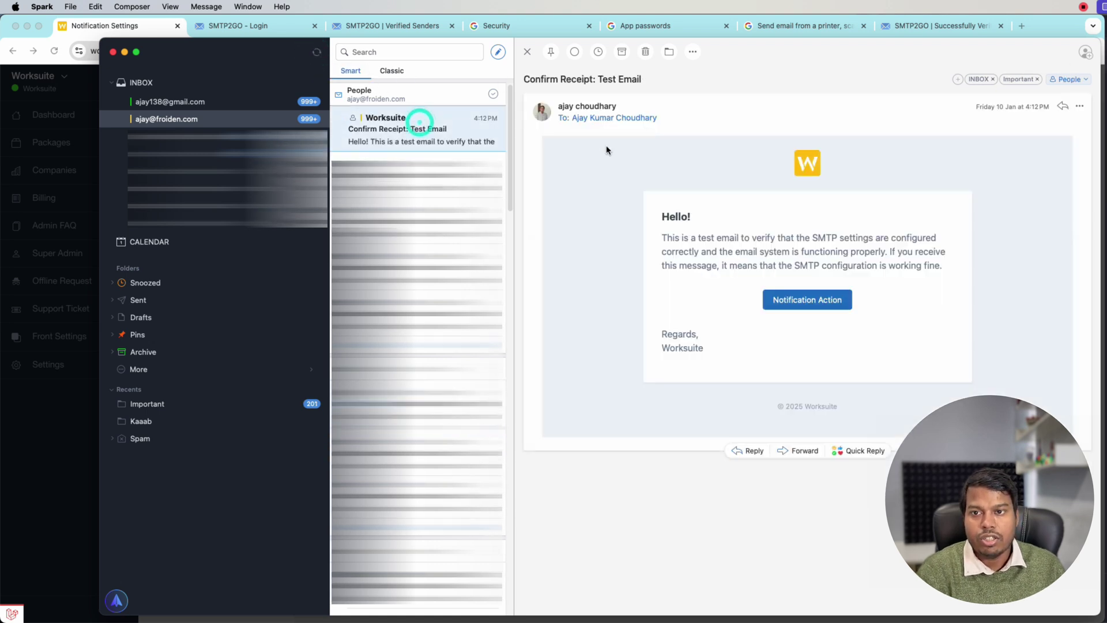
pyautogui.click(625, 118)
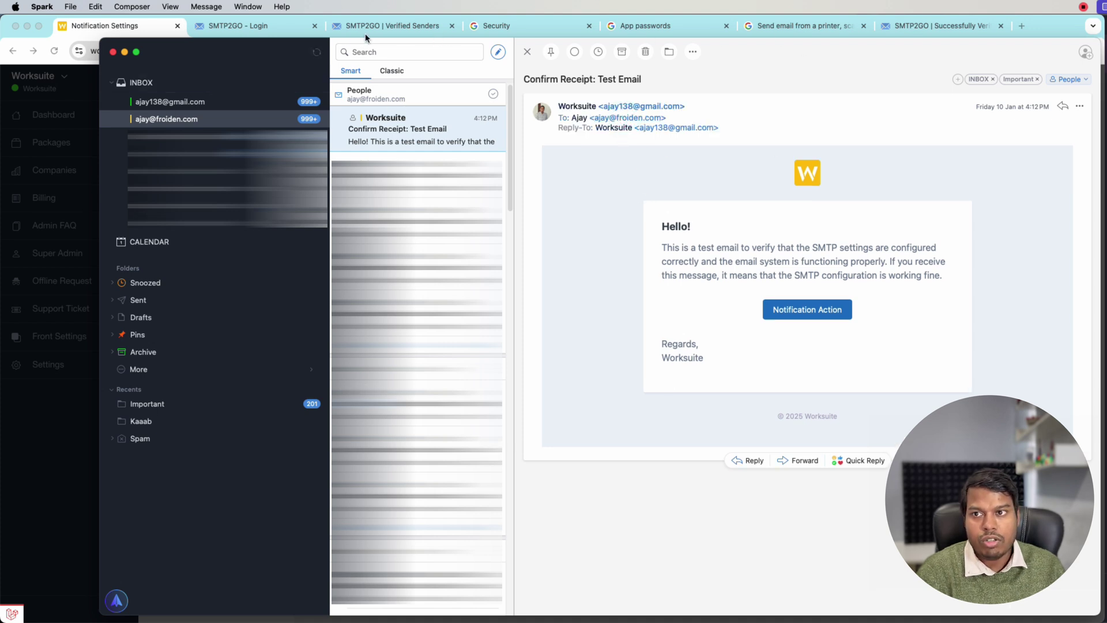
pyautogui.click(149, 34)
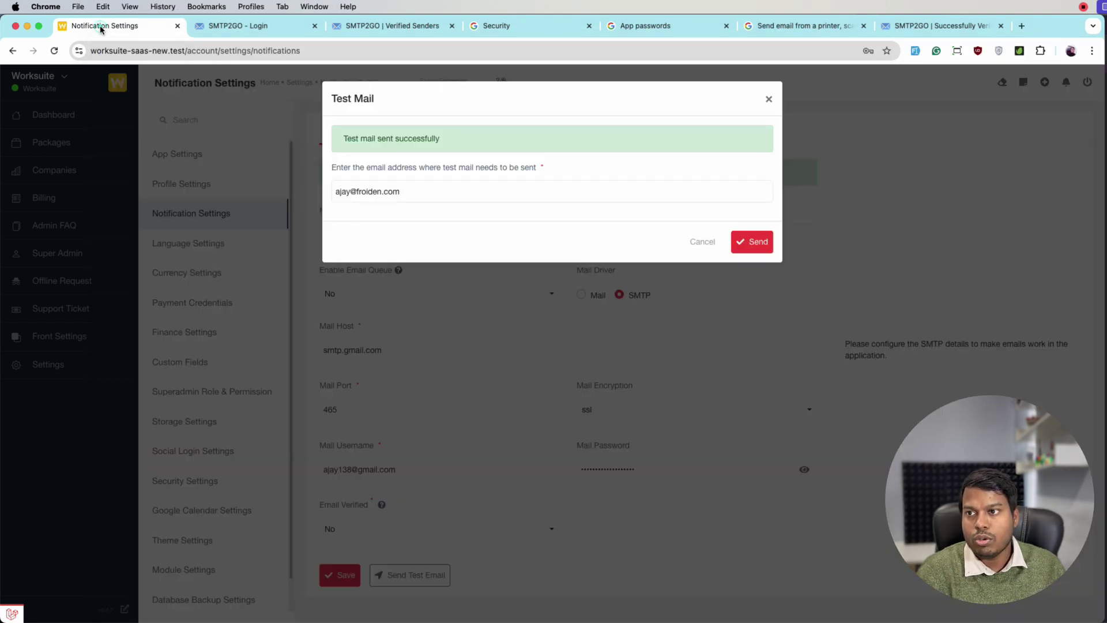
# Step: Cancel the Test Mail dialog to bring back the Notification Settings form
pyautogui.click(712, 248)
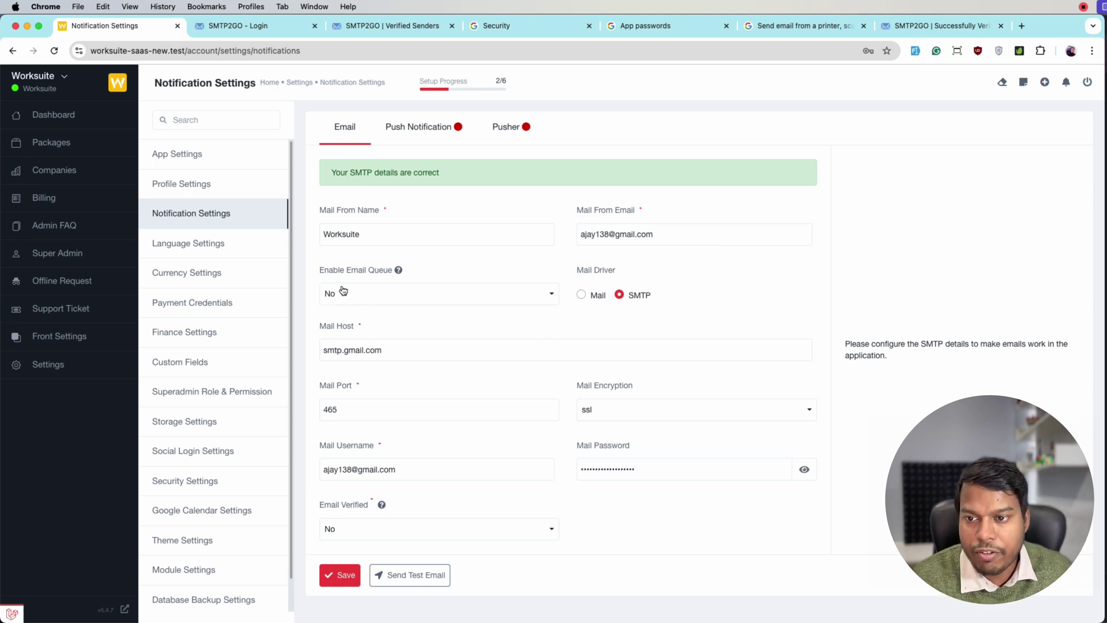
pyautogui.moveTo(397, 272)
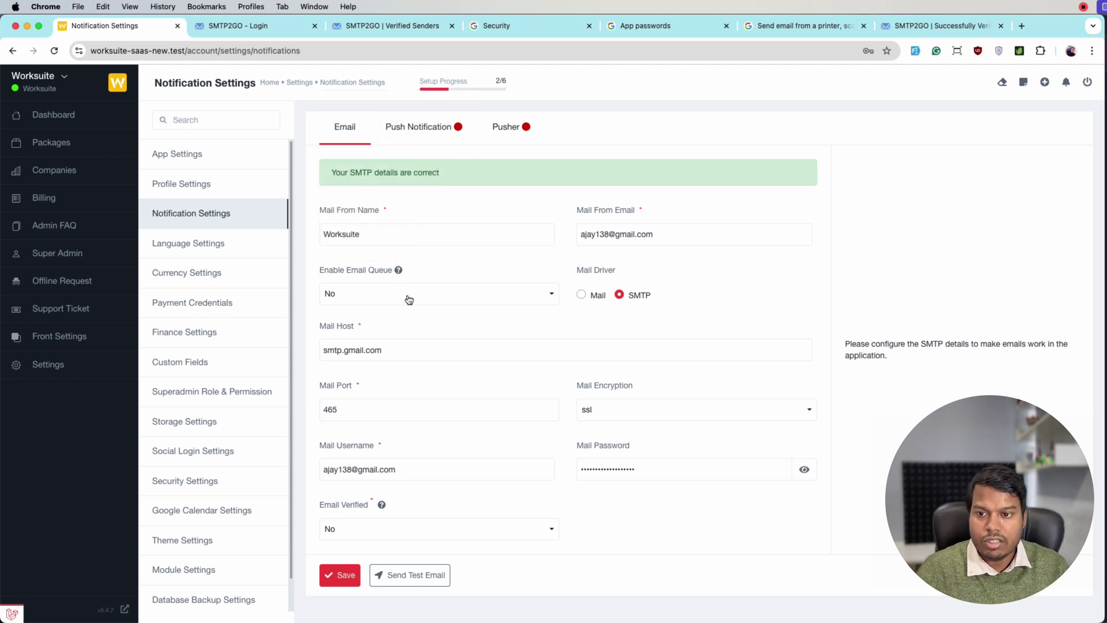
pyautogui.click(362, 290)
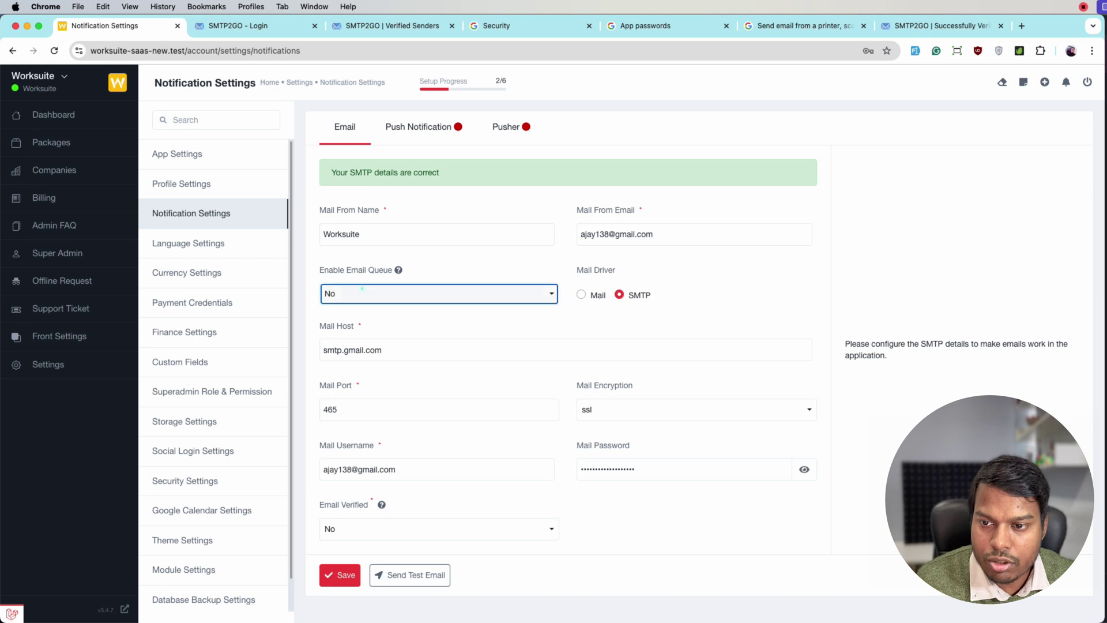
pyautogui.click(349, 342)
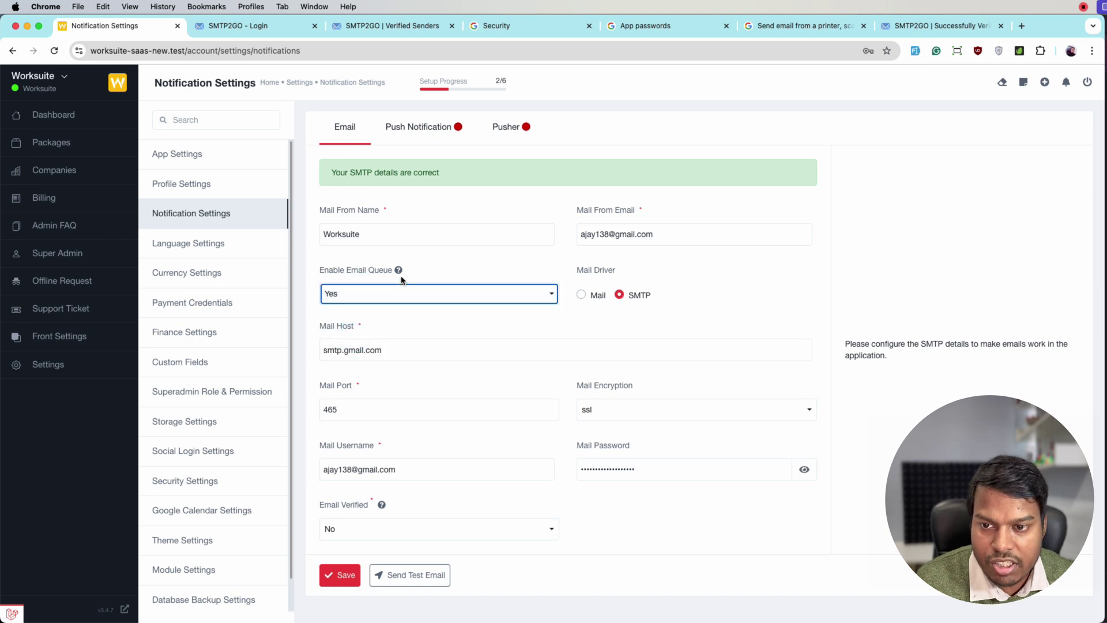
pyautogui.click(397, 294)
pyautogui.click(376, 318)
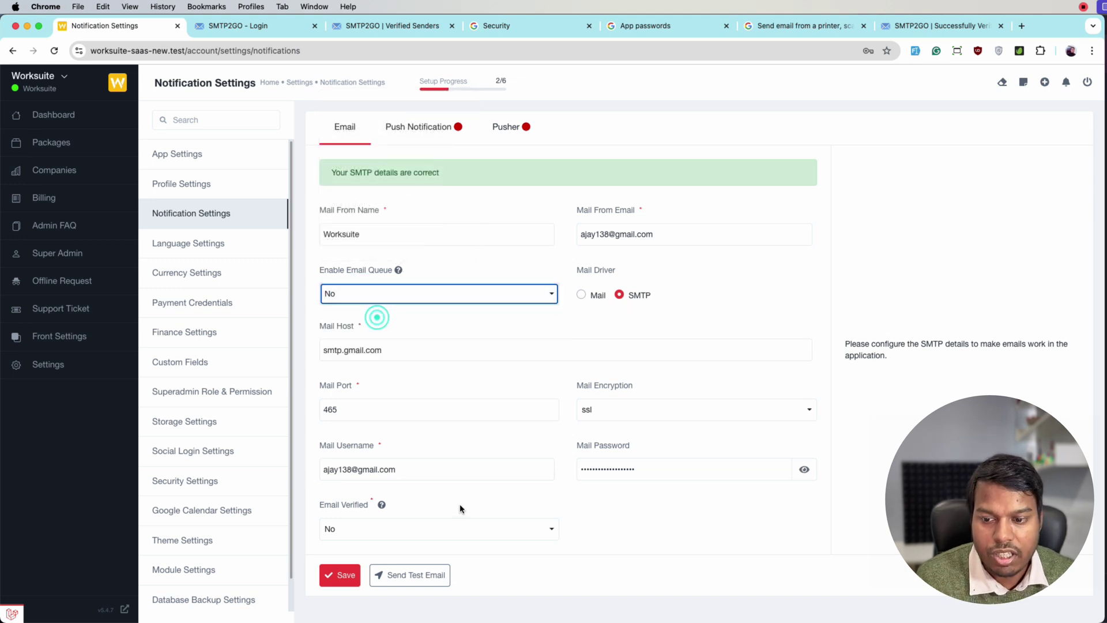
pyautogui.click(328, 505)
pyautogui.doubleClick(329, 505)
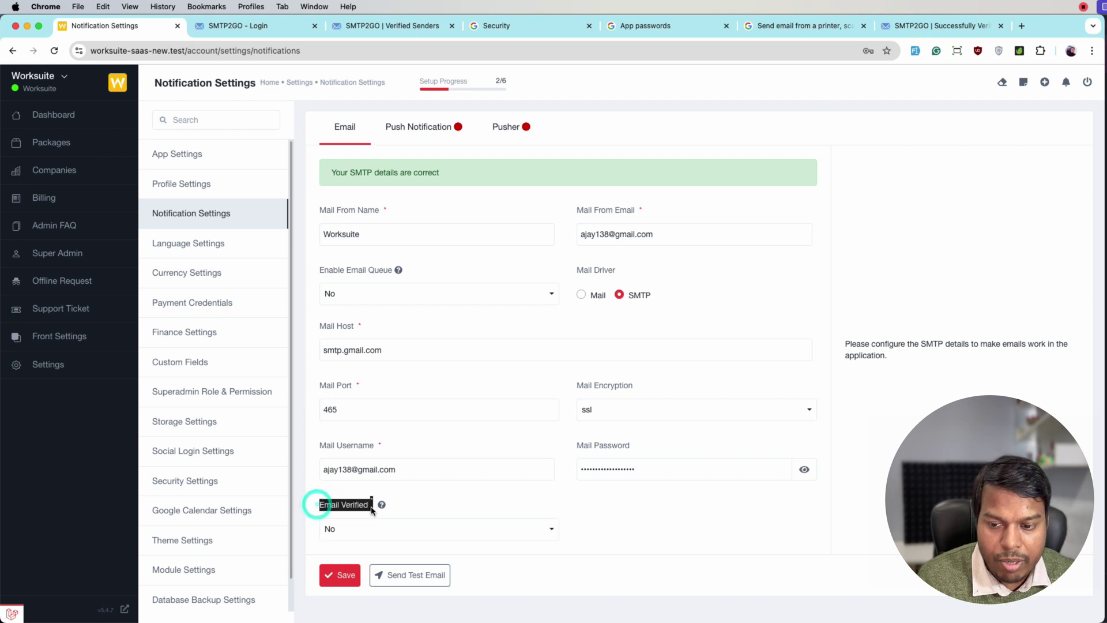
pyautogui.click(622, 507)
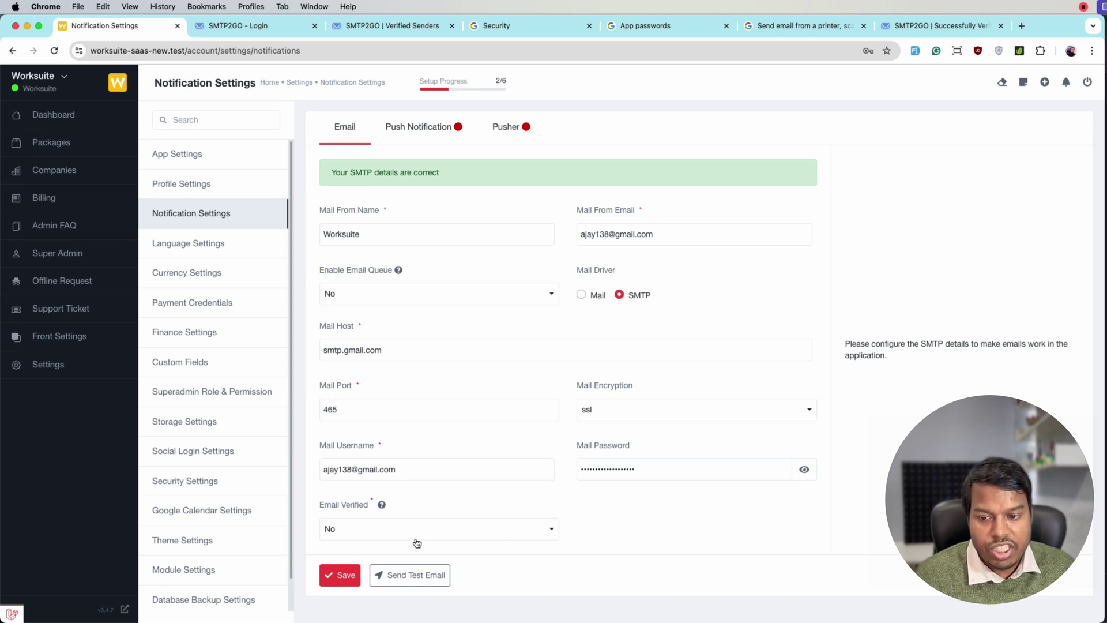
# Step: Choose Yes for Email Verified, leaving Enable Email Queue at No
pyautogui.click(369, 536)
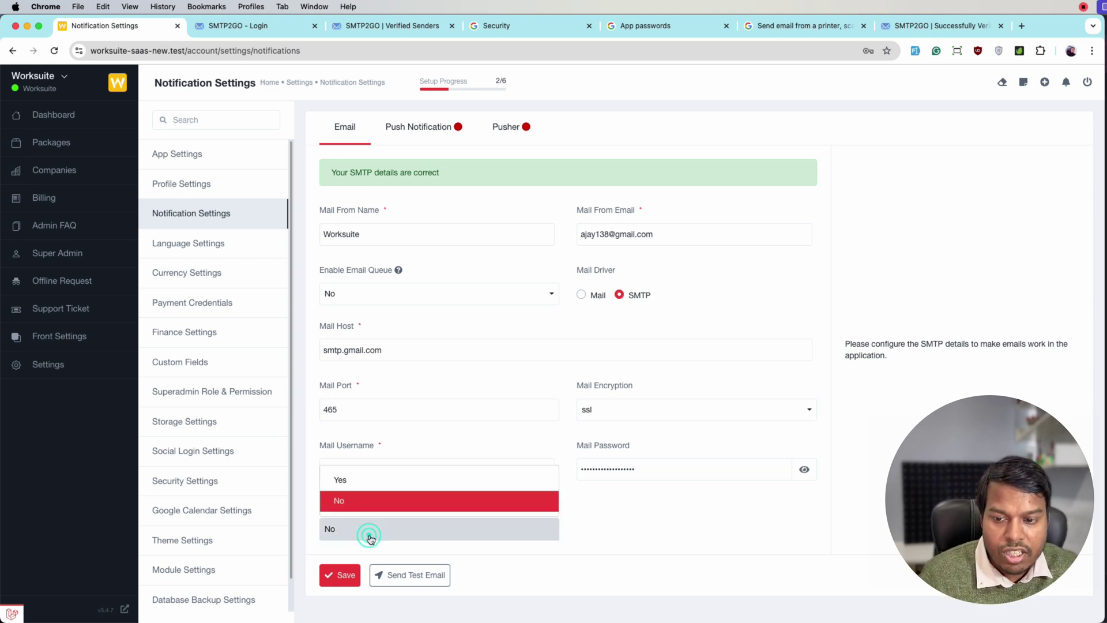
pyautogui.click(366, 488)
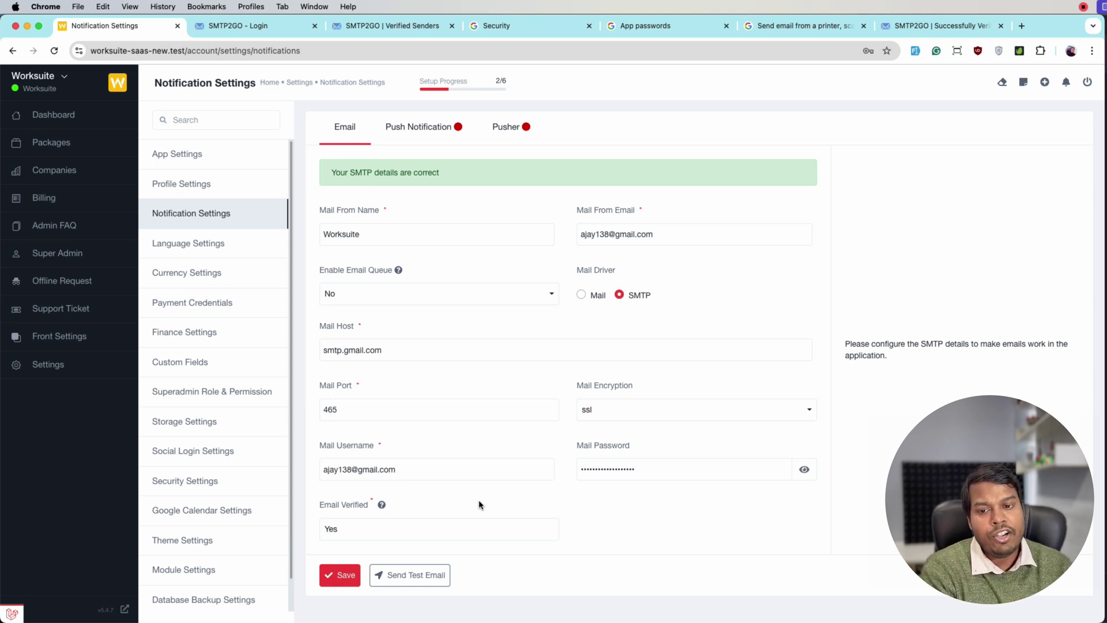
pyautogui.click(419, 537)
pyautogui.click(381, 502)
pyautogui.click(616, 504)
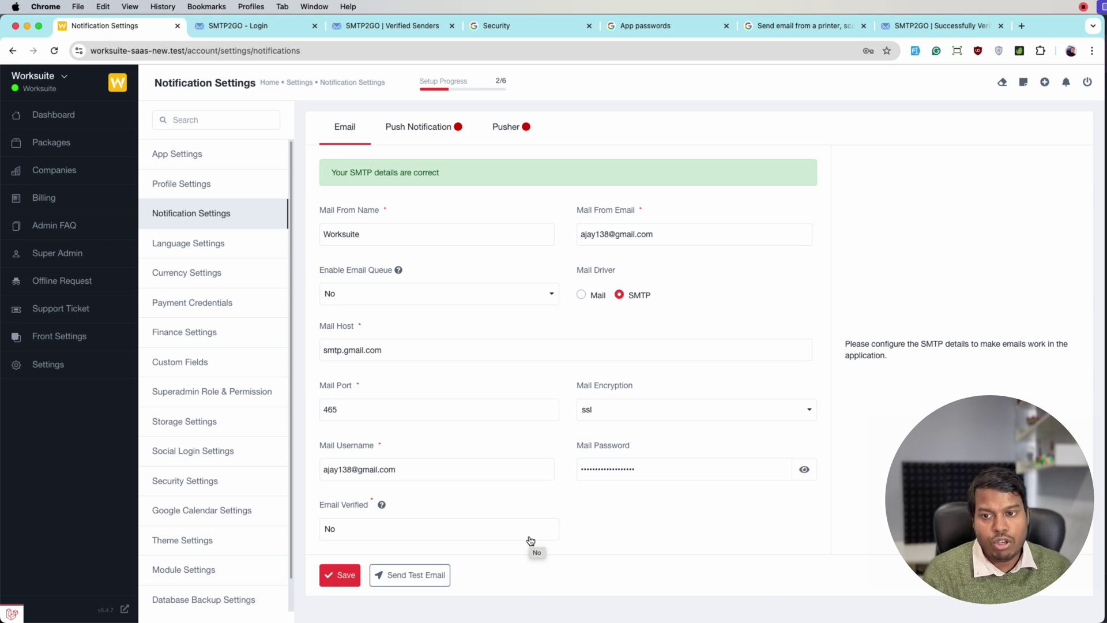
pyautogui.click(529, 540)
pyautogui.click(629, 545)
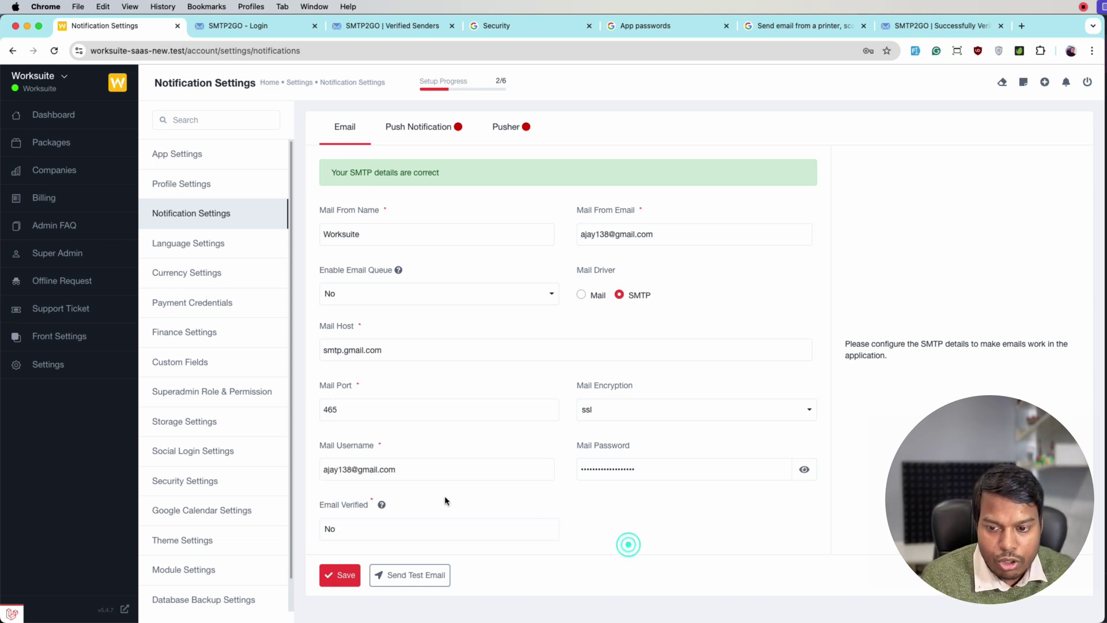
pyautogui.click(430, 528)
pyautogui.click(358, 484)
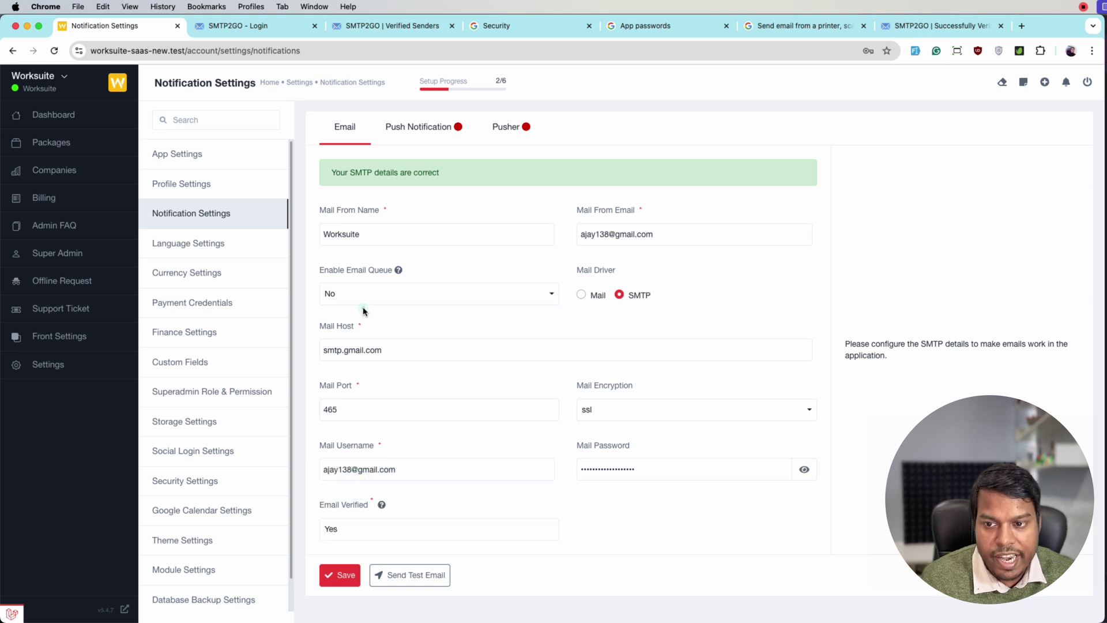
pyautogui.click(364, 295)
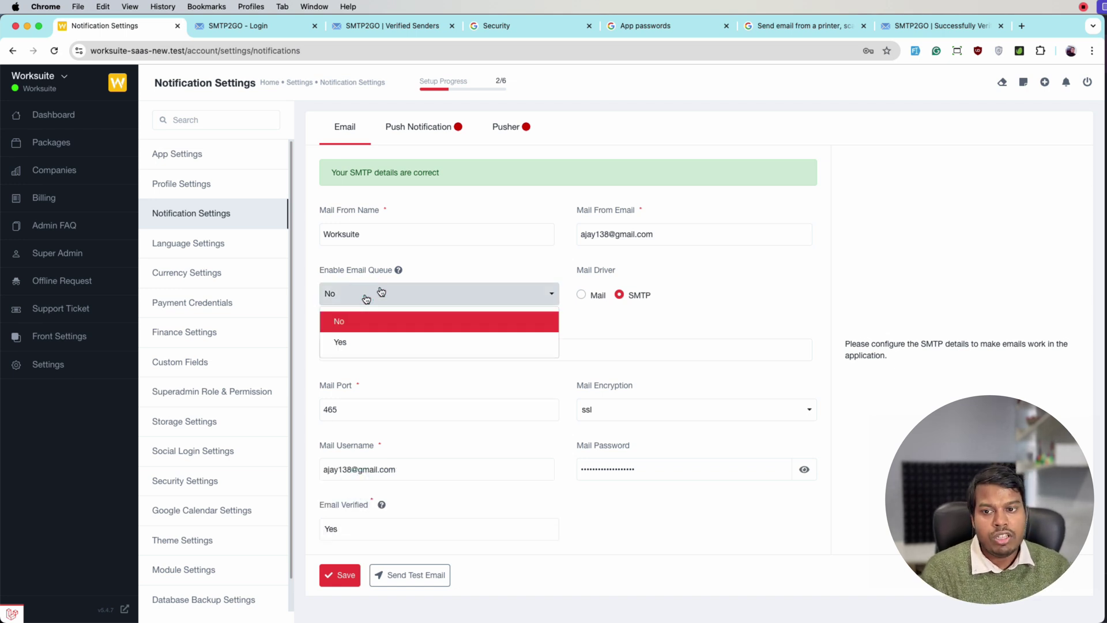
pyautogui.click(500, 263)
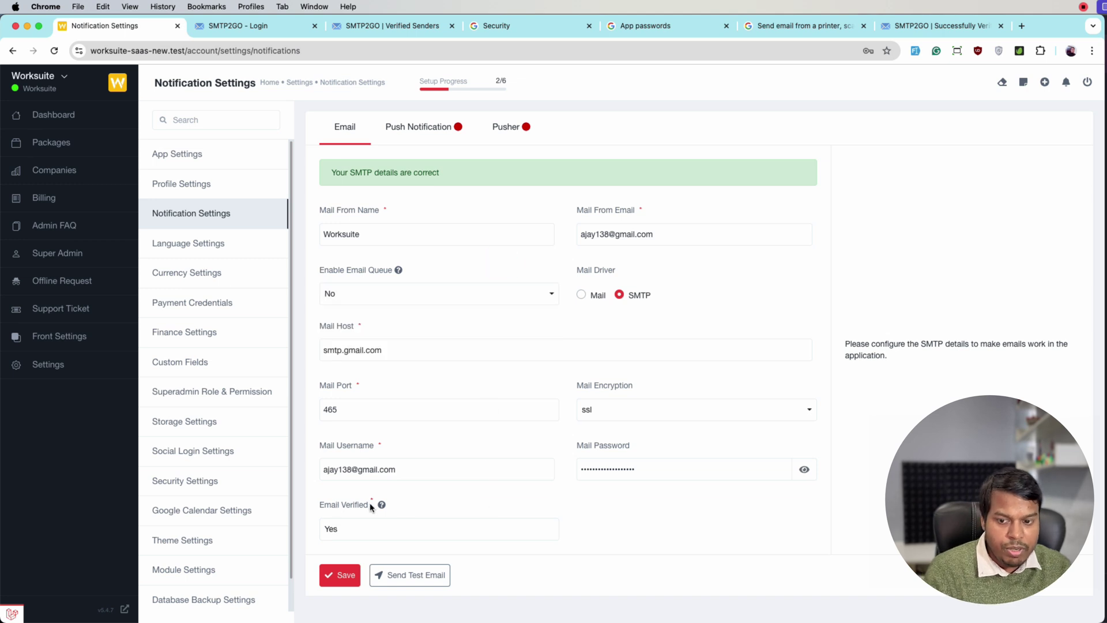
# Step: Save the Notification Settings form with Email Verified Yes and Email Queue No
pyautogui.click(349, 574)
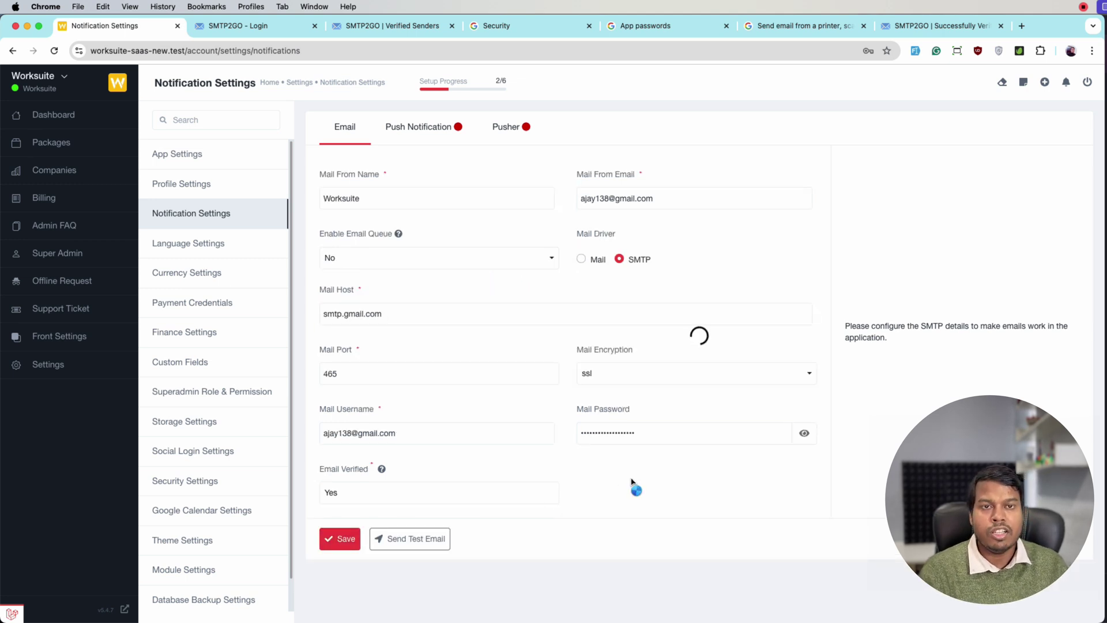